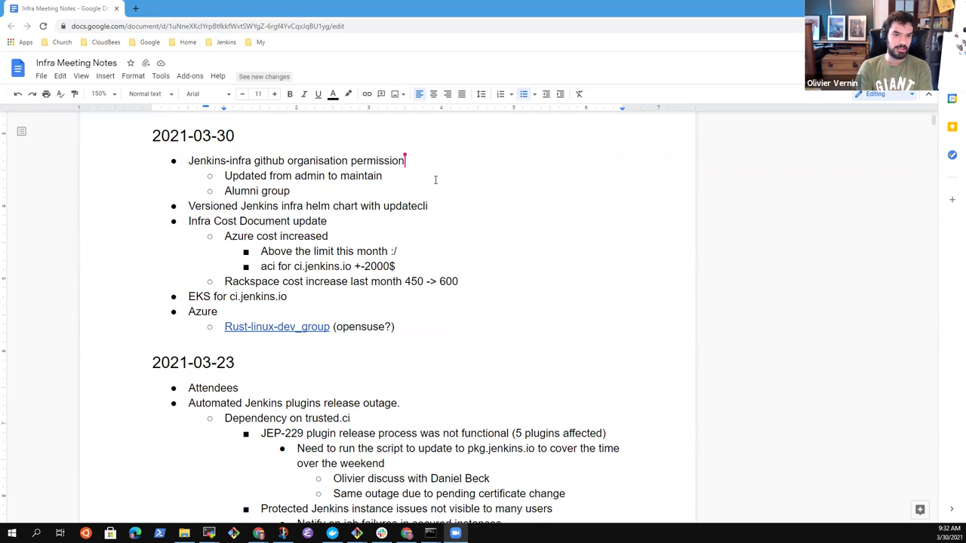
Step: Add a nested 'Allows read permission, does not include merge permission' bullet under Alumni group
click(253, 162)
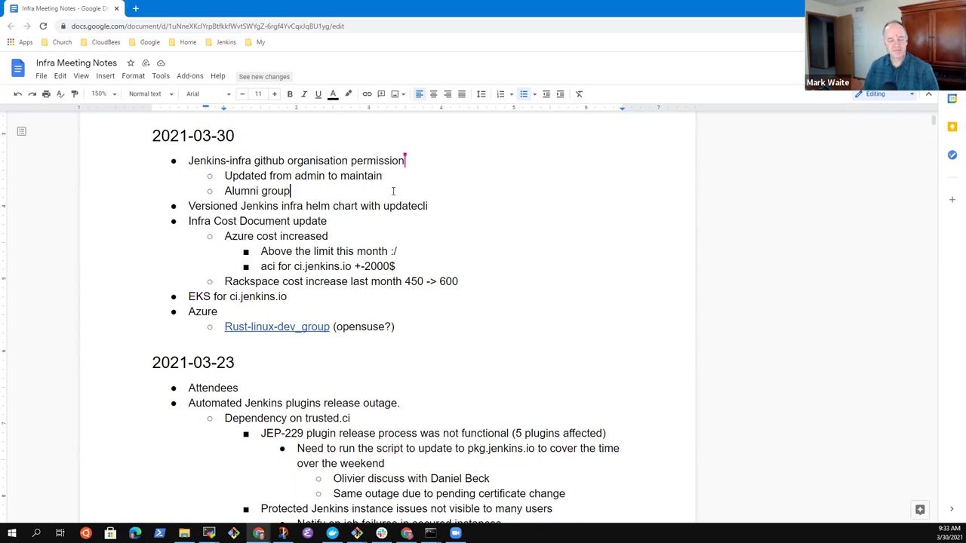
key(Return)
key(Tab)
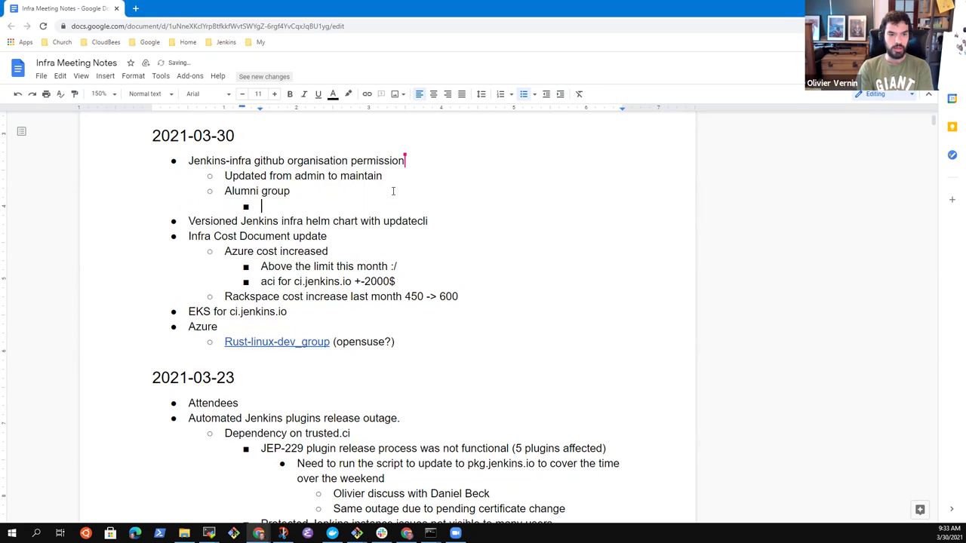
text(Allow)
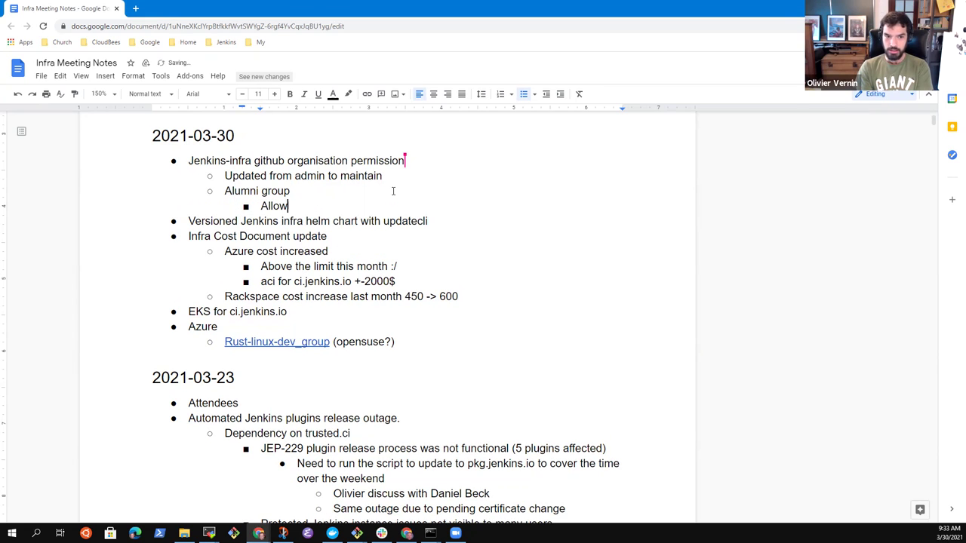
text(s read permission, does not in)
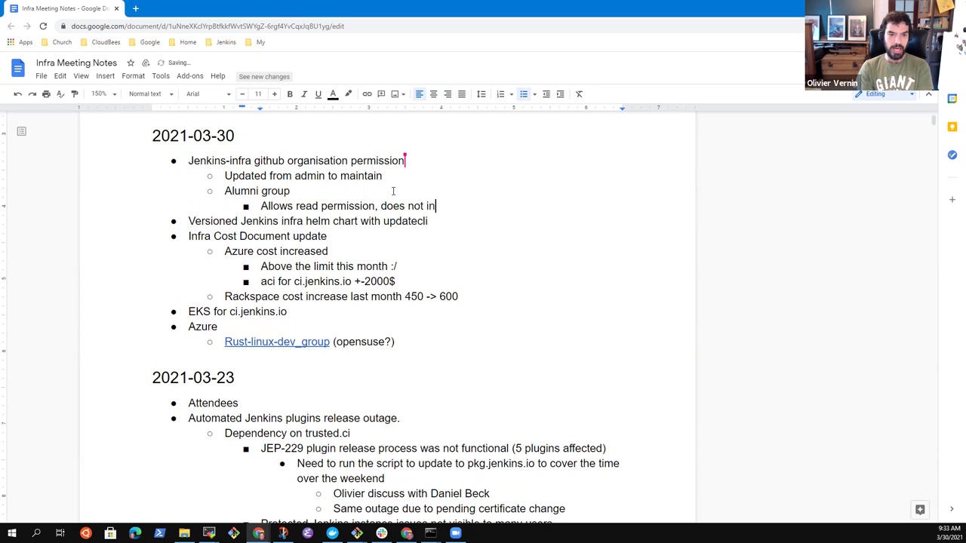
text(clude merge permission)
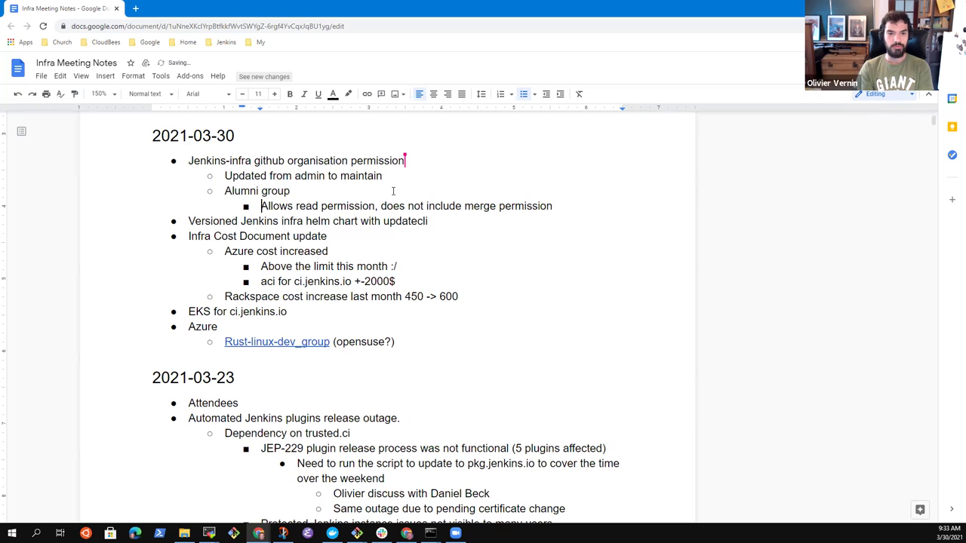
Step: Insert 'Retains ability to notify them, ask for review. etc.' as a bullet above it
key(Return)
key(Up)
text(Retain)
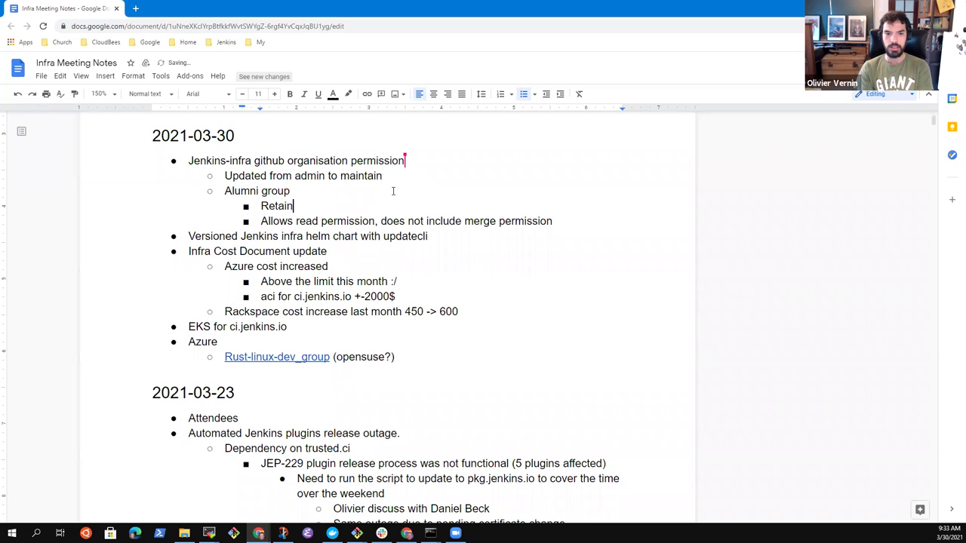
text(s abi)
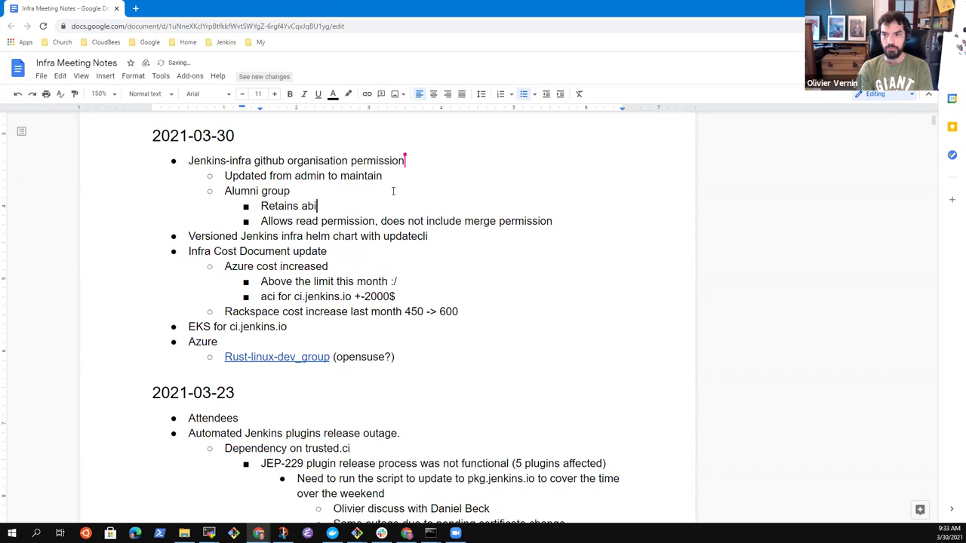
text(lity to notify them, )
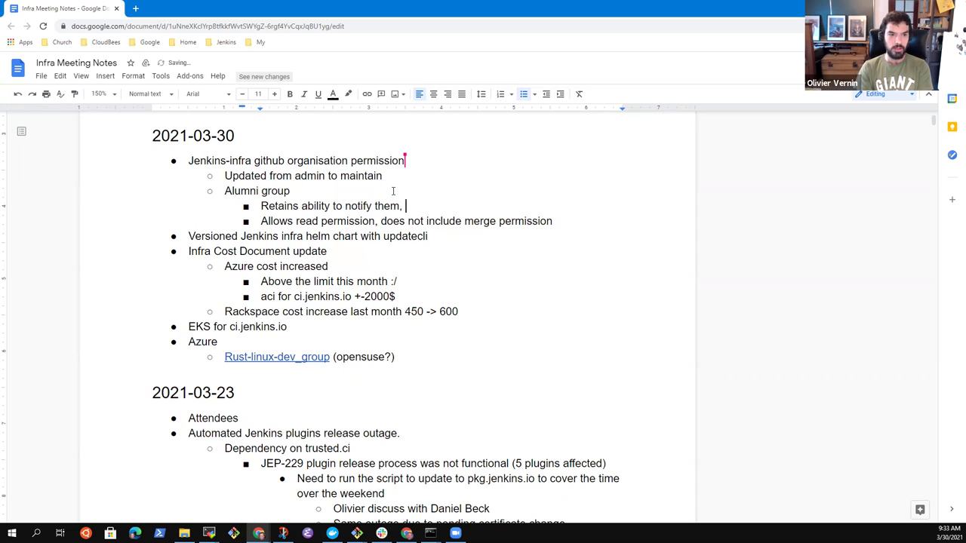
text( ask for )
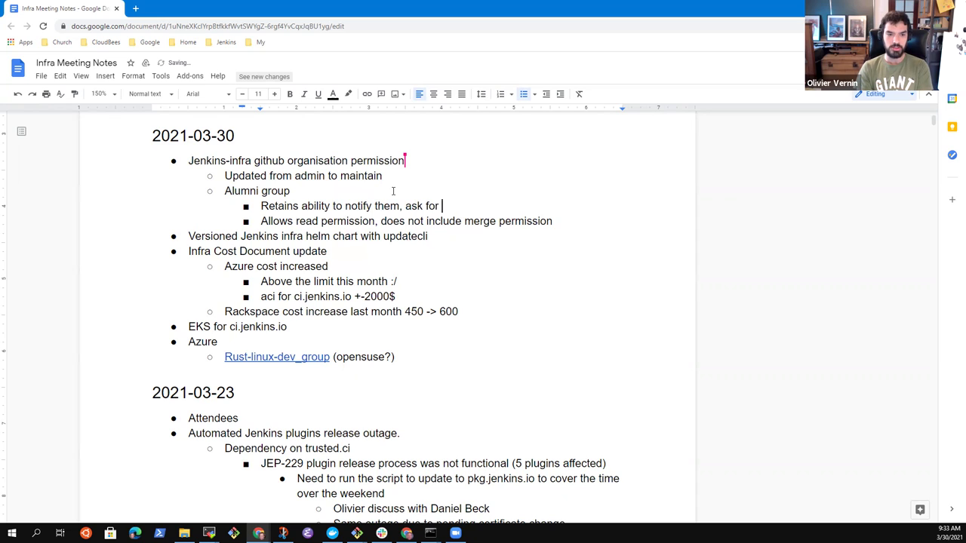
text(review. etc.)
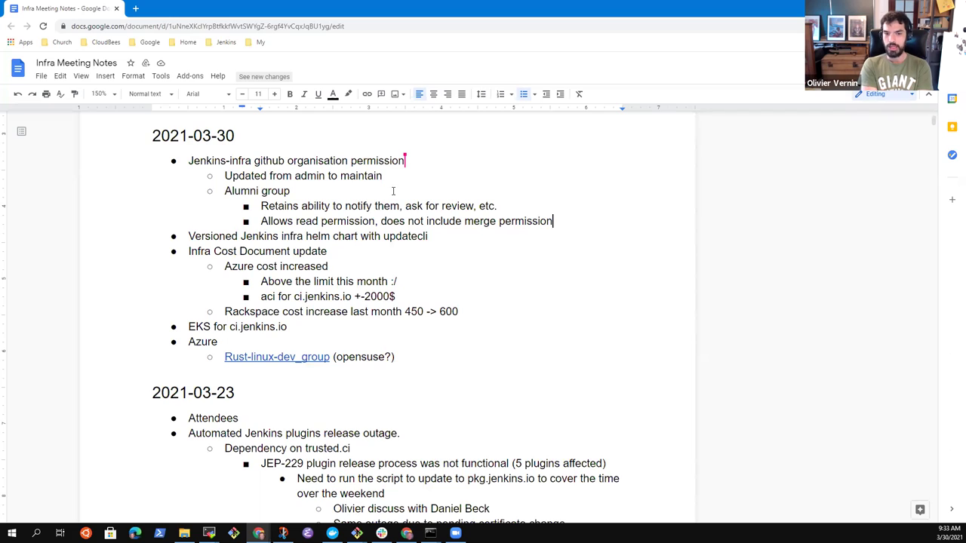
Step: Add 'Limit the number of maintainers' and 'Switched default permission to maintainer rather than admin permission' points
key(Return)
text(Li)
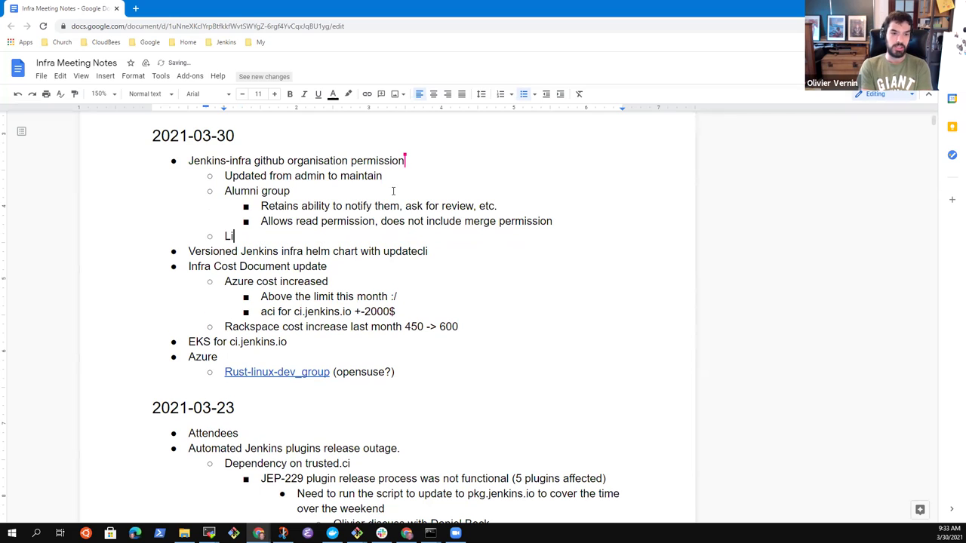
text(mit the number of )
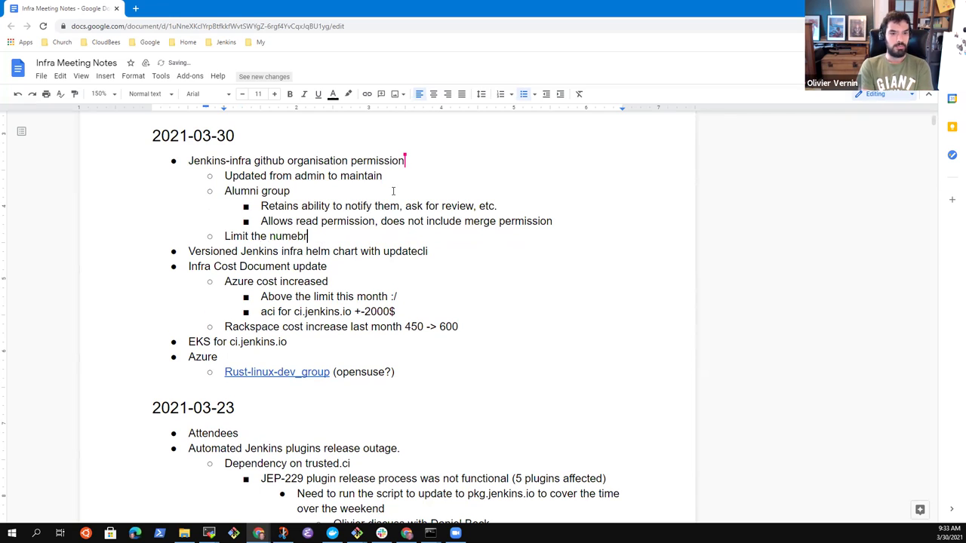
text(maintainers)
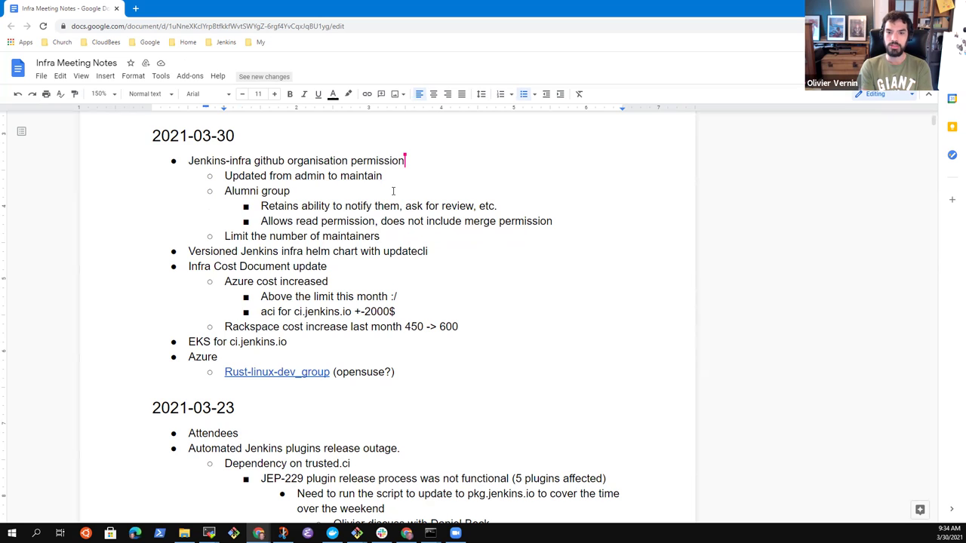
key(Return)
text(Switched d)
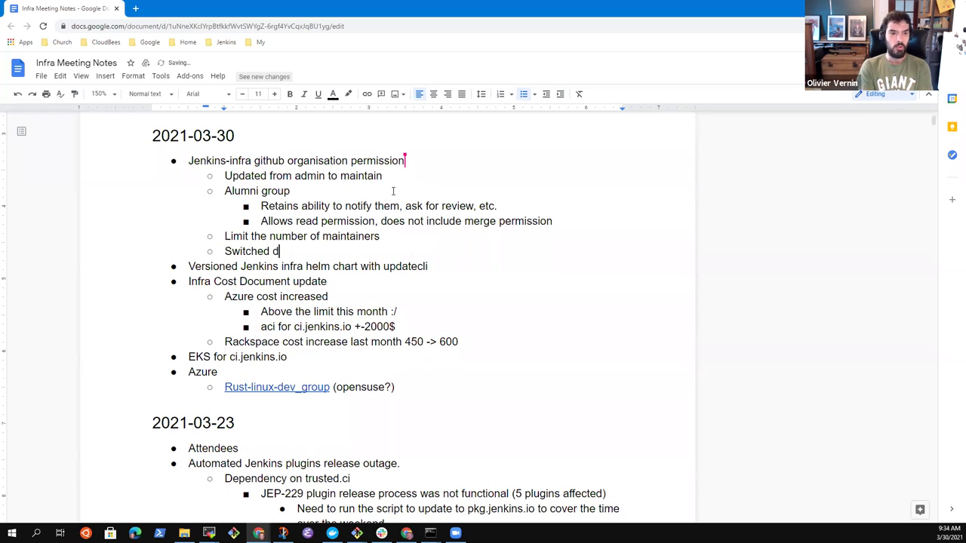
text(efault permission ot)
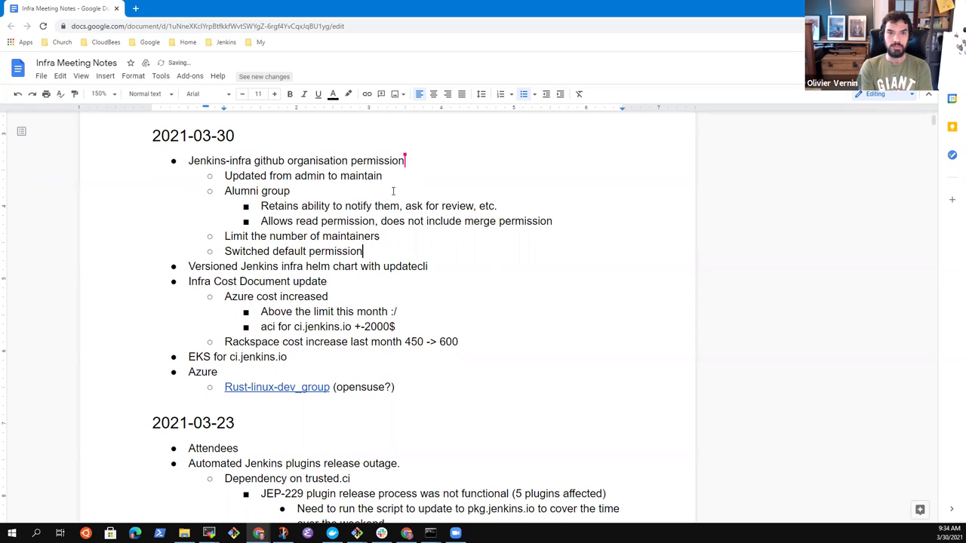
key(BackSpace)
key(BackSpace)
text(to maintiane)
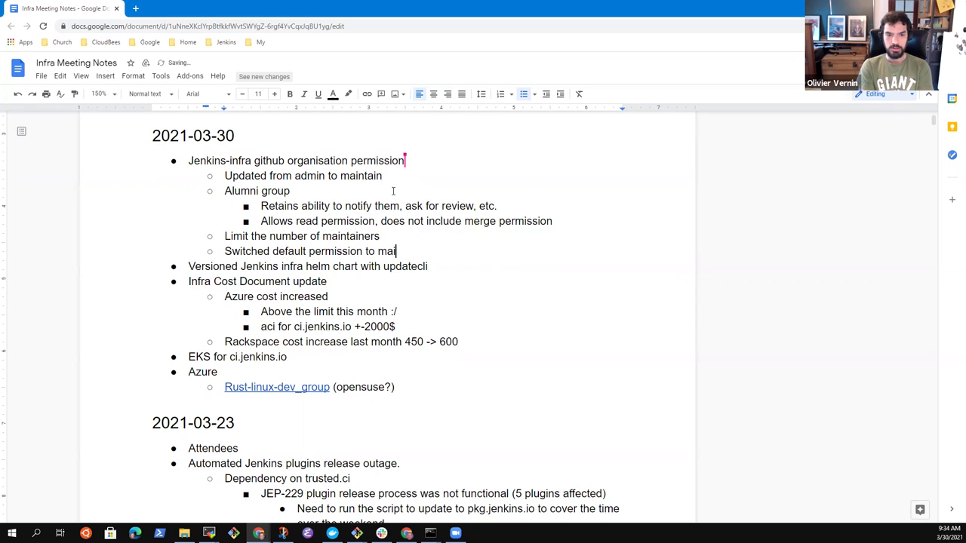
key(BackSpace)
key(BackSpace)
key(BackSpace)
key(BackSpace)
text(ainer)
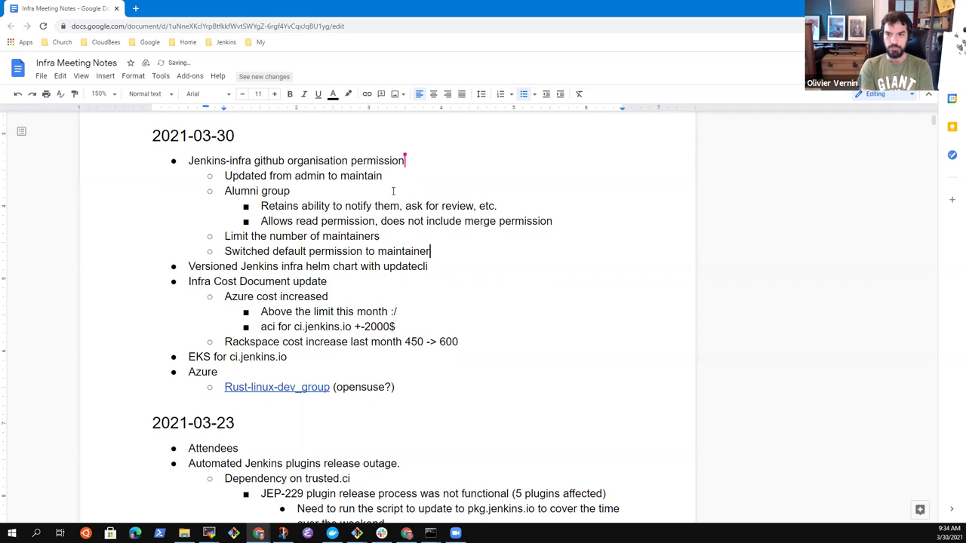
text( rather than agai)
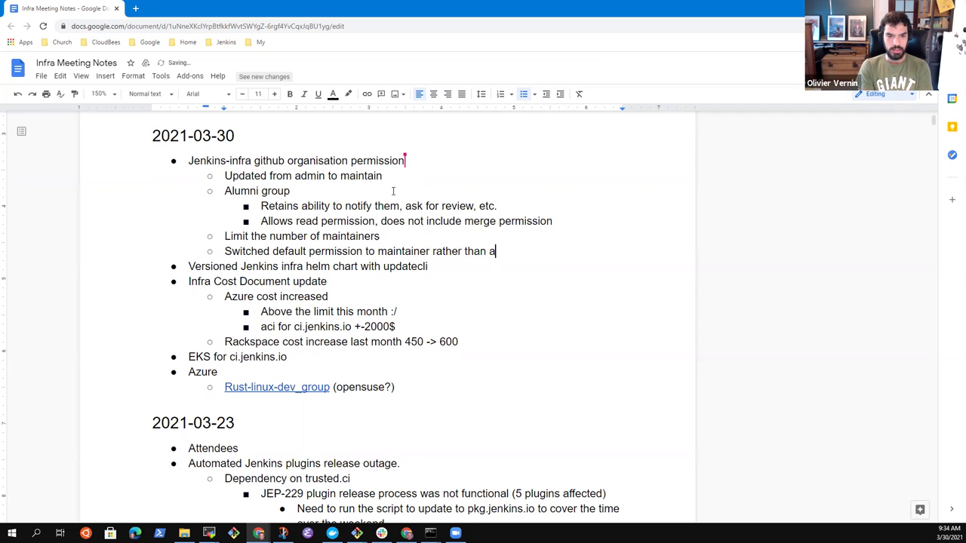
key(BackSpace)
key(BackSpace)
key(BackSpace)
text(dmin permission)
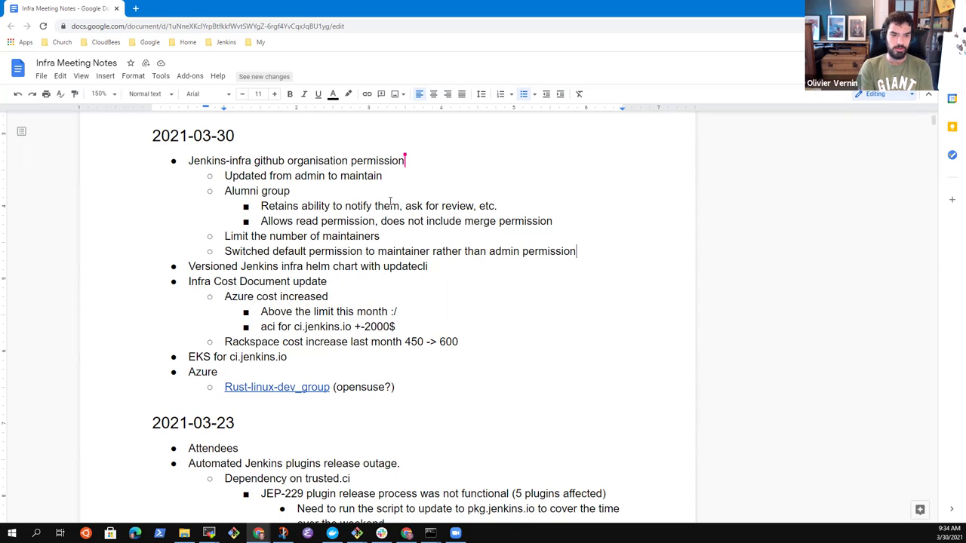
Step: Add the point 'Terraform desired to monitor default configuration'
key(Return)
text(Terraform to)
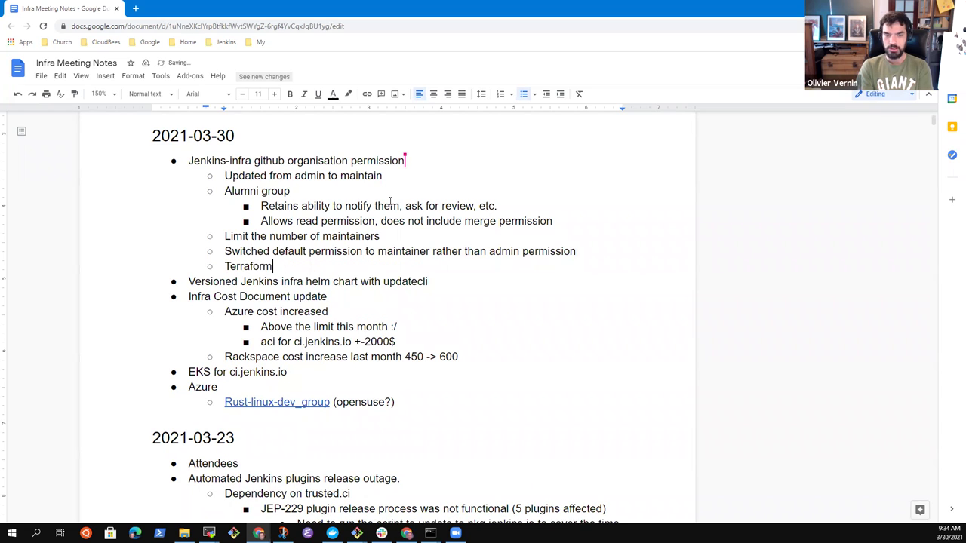
key(BackSpace)
key(BackSpace)
text(des)
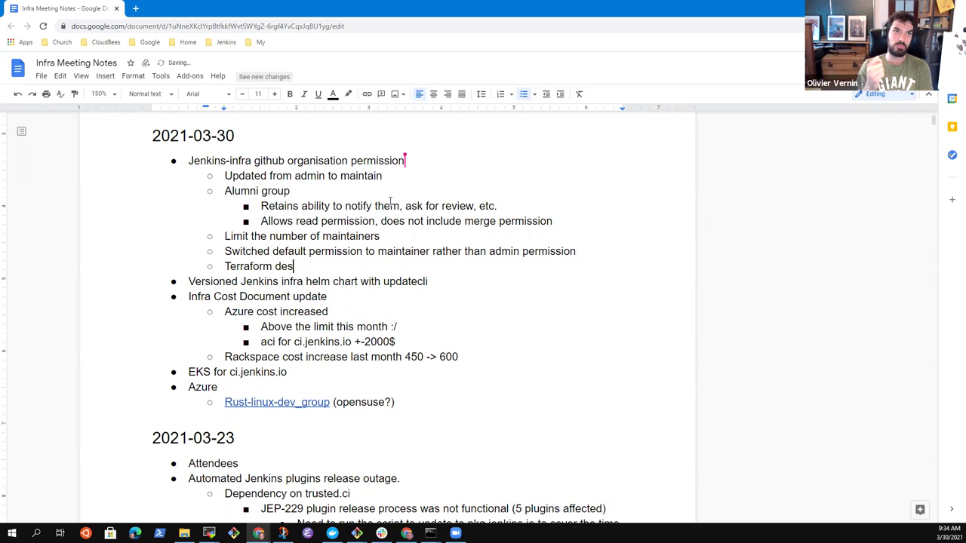
text(ired to monitor )
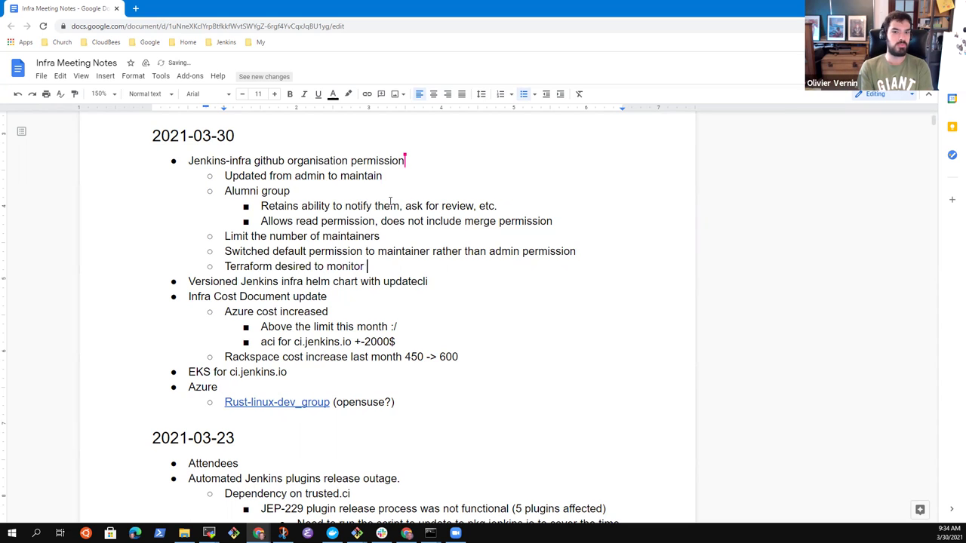
text(default config)
key(BackSpace)
key(BackSpace)
key(BackSpace)
text(figura)
key(BackSpace)
key(BackSpace)
key(BackSpace)
text(urat)
key(BackSpace)
key(BackSpace)
key(BackSpace)
key(BackSpace)
text(y)
key(BackSpace)
text(uration)
Step: Nest 'Not to control the organization, just report on configuration drift or gaps' under the Terraform point
key(Return)
key(Tab)
text(Not to)
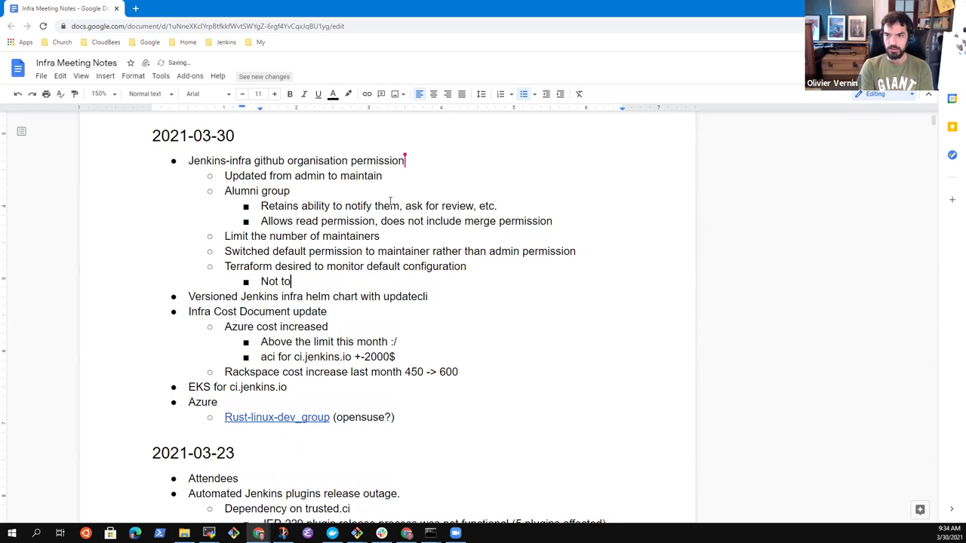
text( control the organization, )
text(just report the)
key(BackSpace)
key(BackSpace)
key(BackSpace)
key(BackSpace)
text(on)
key(BackSpace)
key(BackSpace)
text(on configuration )
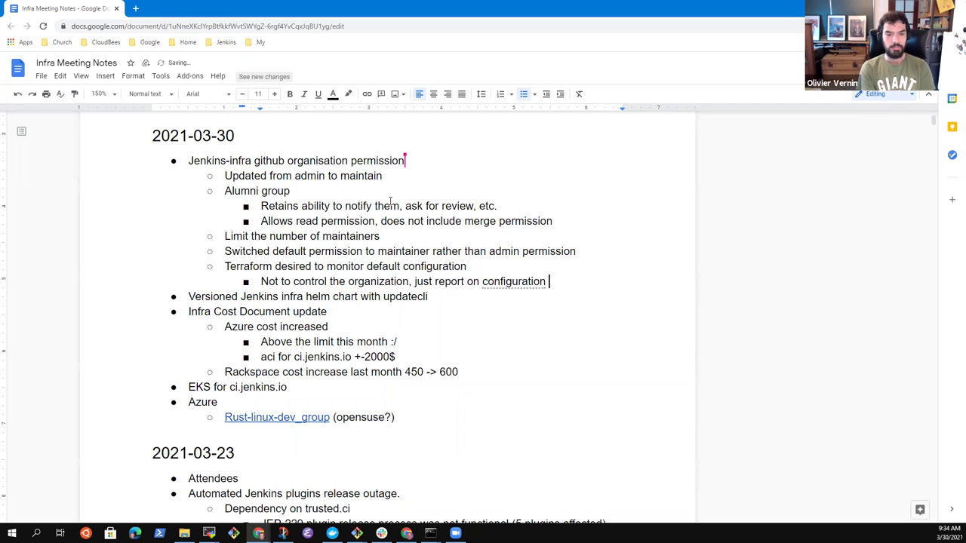
text(drift or )
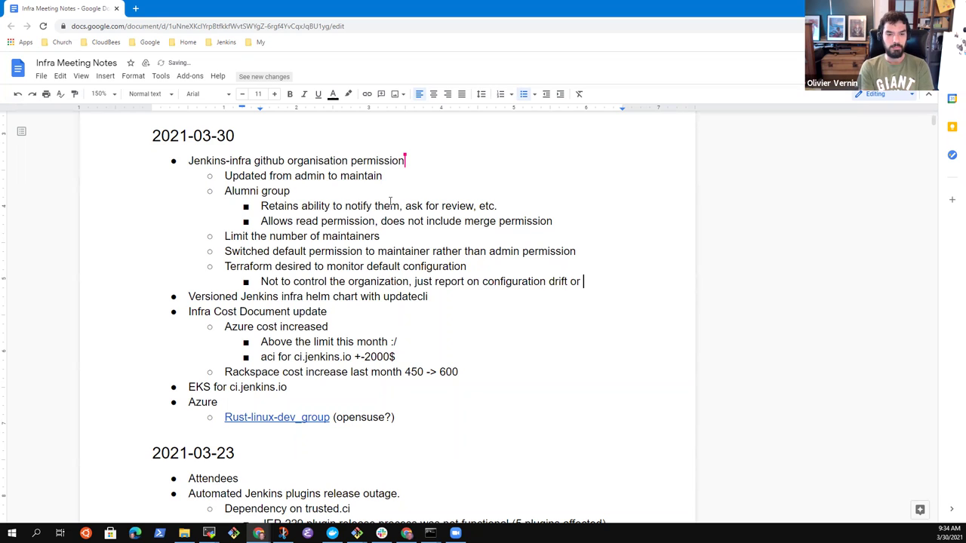
text(error)
key(BackSpace)
key(BackSpace)
key(BackSpace)
key(BackSpace)
key(BackSpace)
text(gaps)
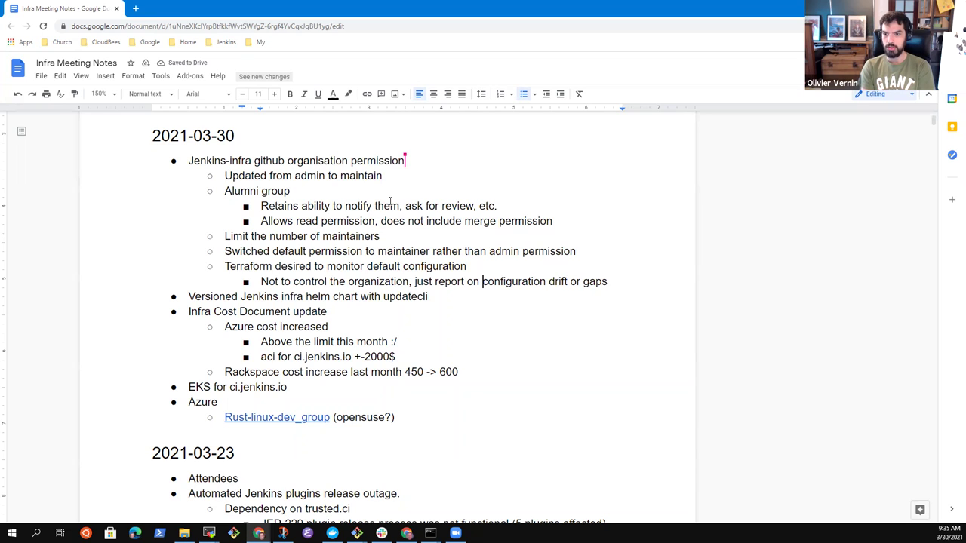
key(ctrl+shift+Left)
Step: Drop 'just' from the drift note and add 'Update center issue last week did not have anyone available to merge'
key(BackSpace)
key(End)
key(Return)
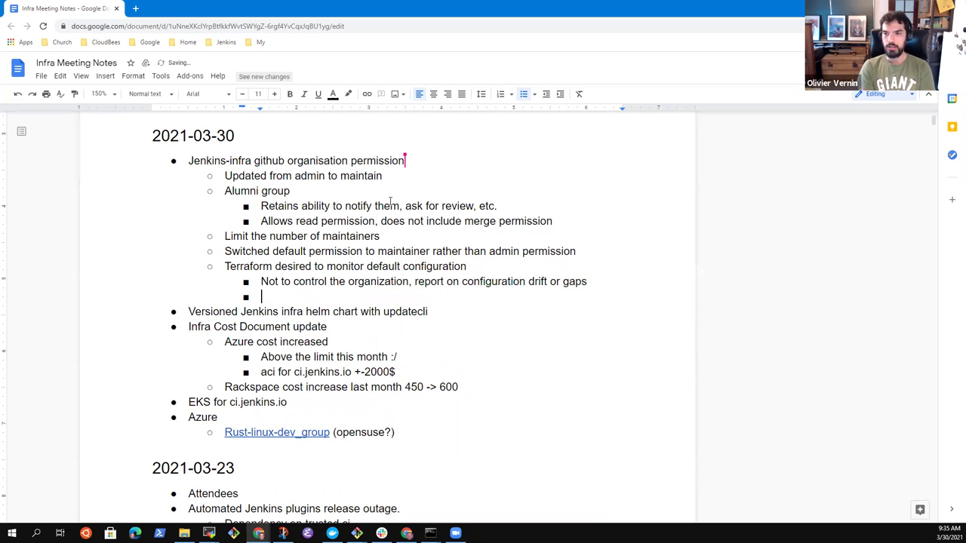
text(Update cent)
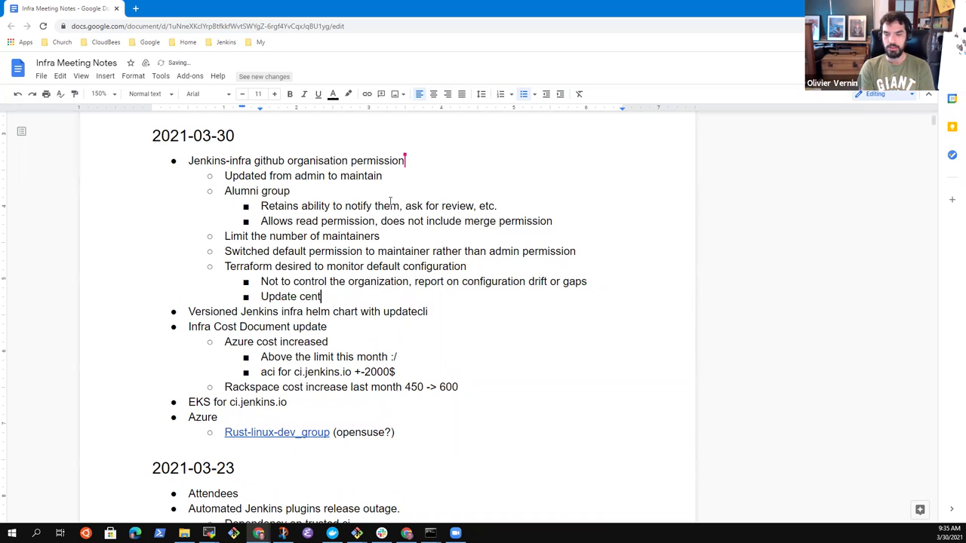
text(er issue last )
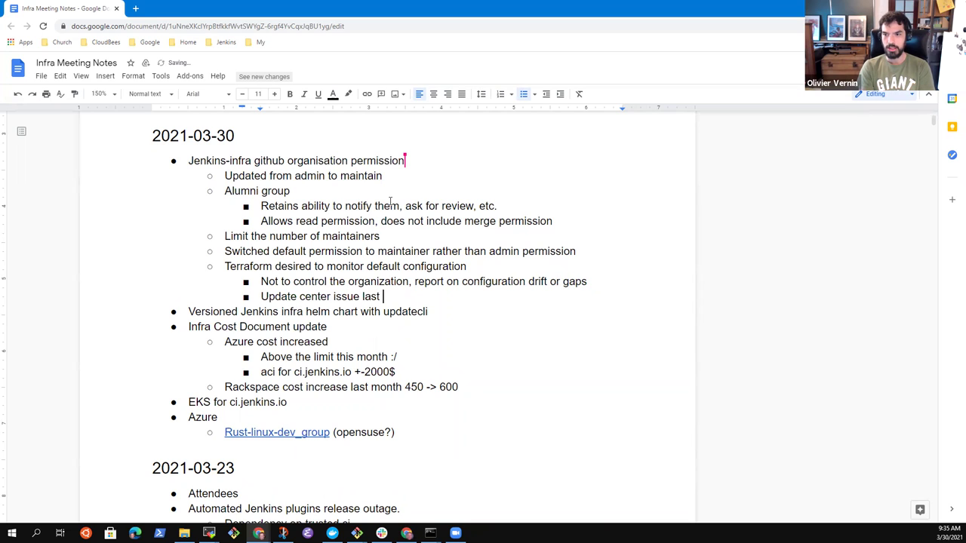
text(week did not )
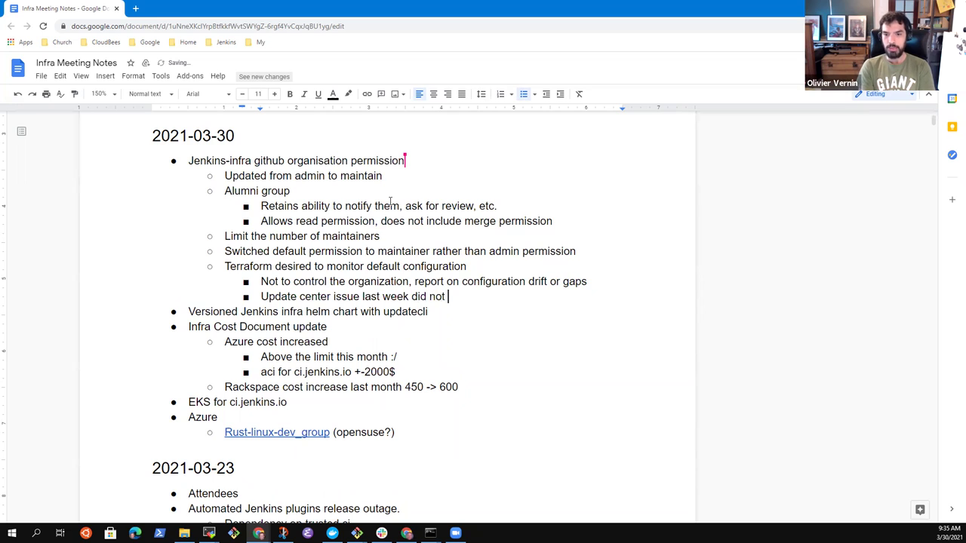
text(have )
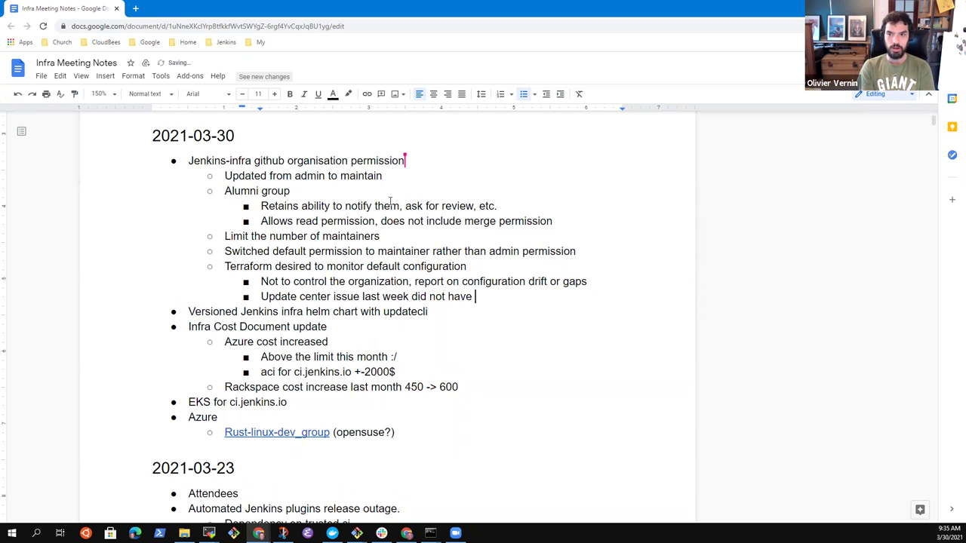
text(anyone available to merge)
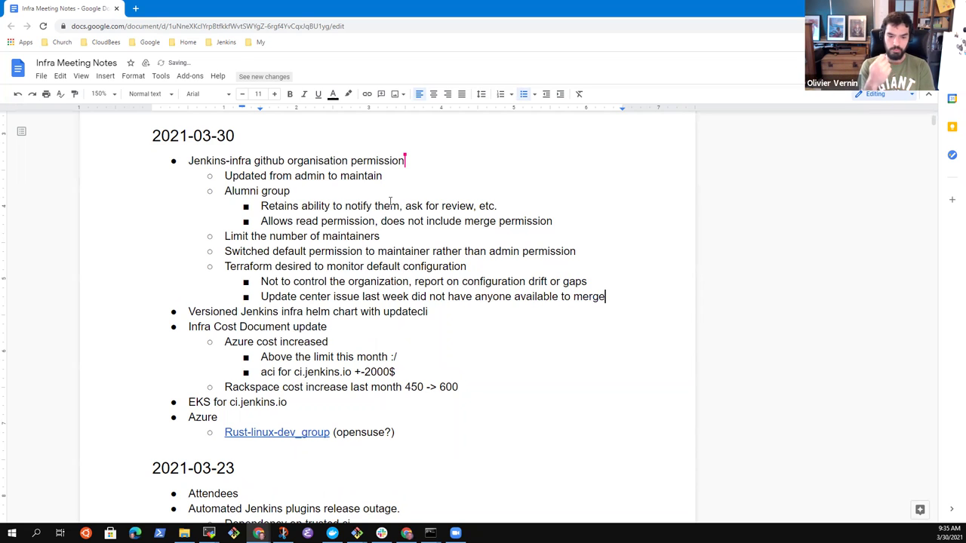
Step: Add the sub-bullet 'Safety to assure correct permissions are assigned'
key(Return)
text(Safe)
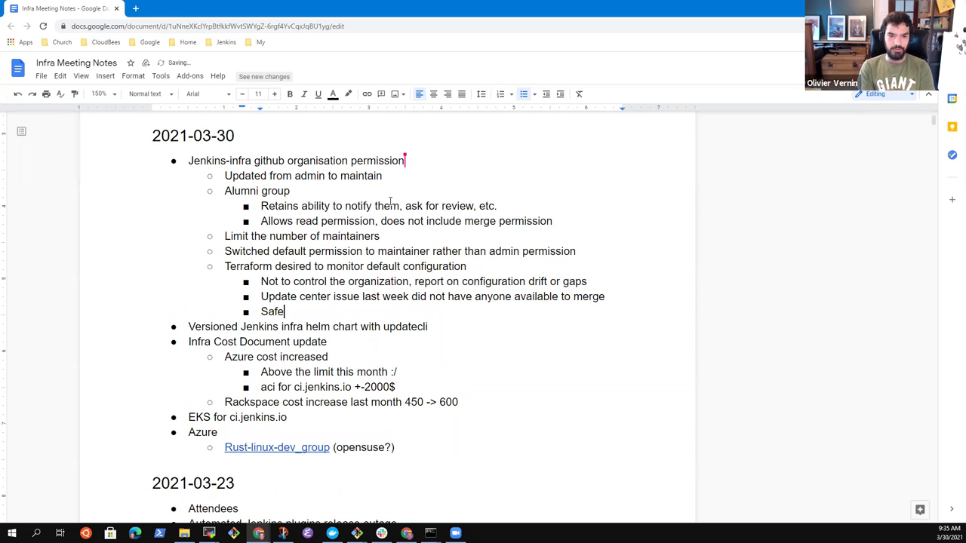
text(ty to assure that correct permissions are assigned)
key(ctrl+Left)
key(ctrl+shift+Left)
key(BackSpace)
key(End)
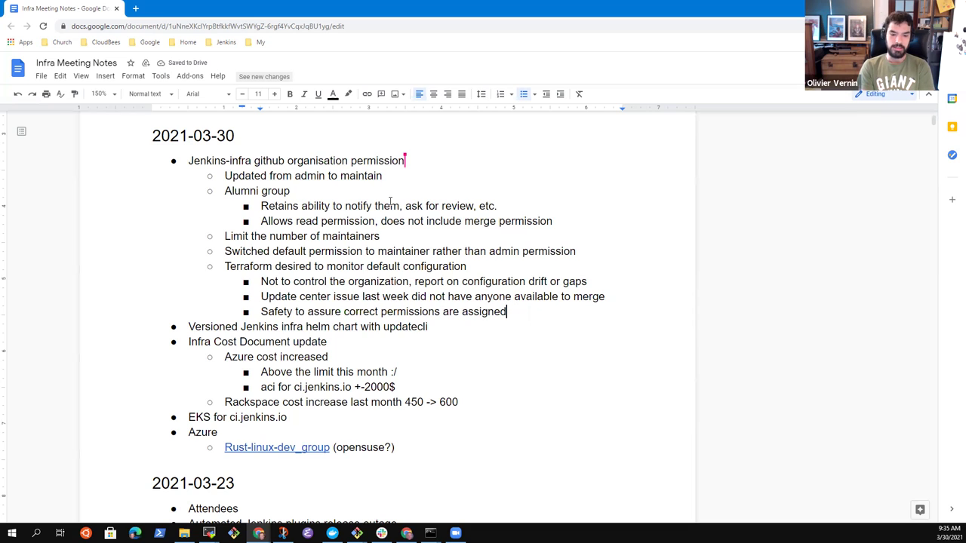
Step: Add the sub-bullet 'Repositories transferred to jenkinsci organization and then lose access'
key(Return)
text(Re)
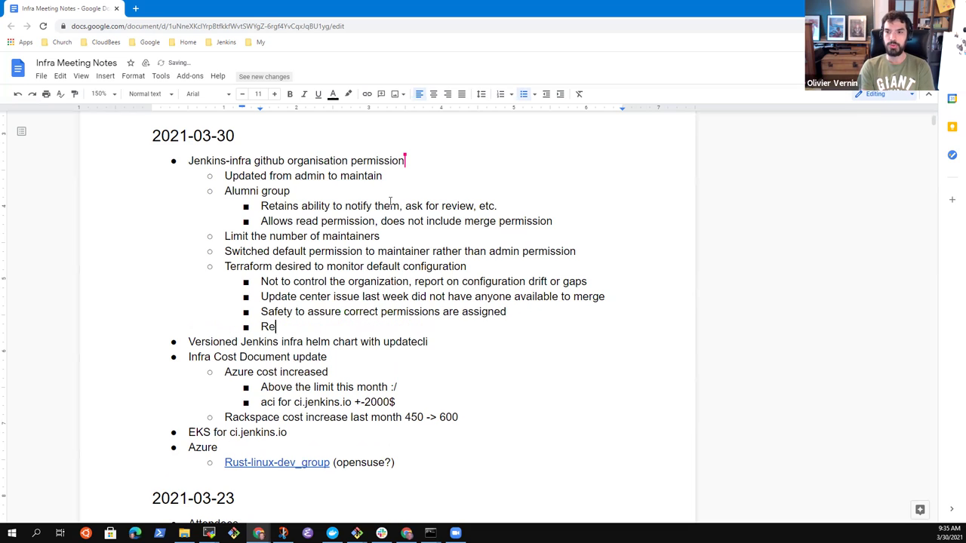
text(positories transf)
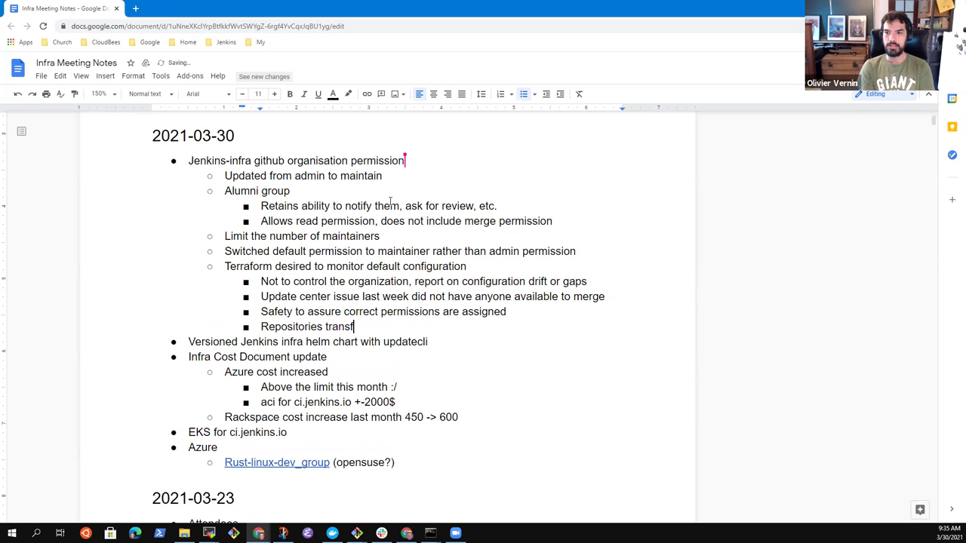
text(erred to jenkinsci organization and then I)
text(ose access)
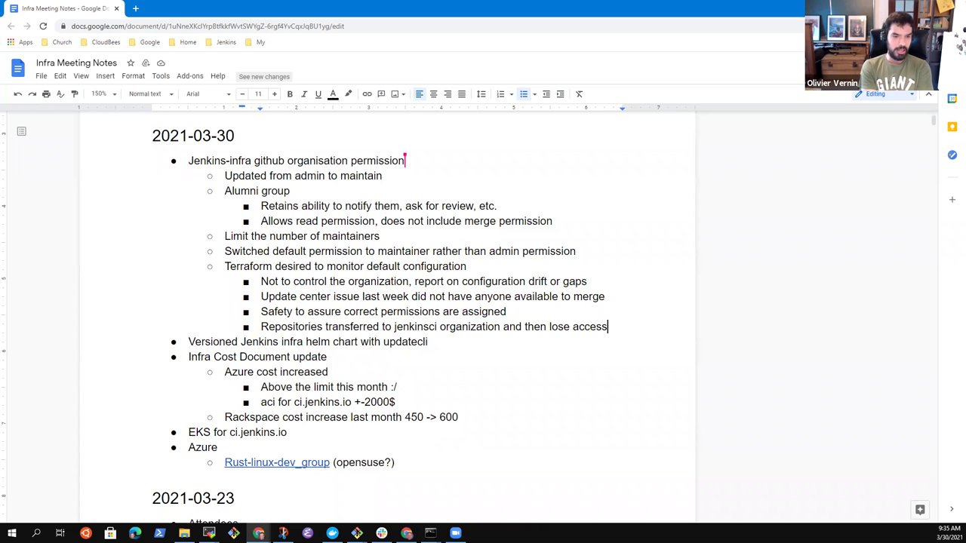
key(Down)
key(Down)
key(Down)
key(Down)
key(Down)
key(End)
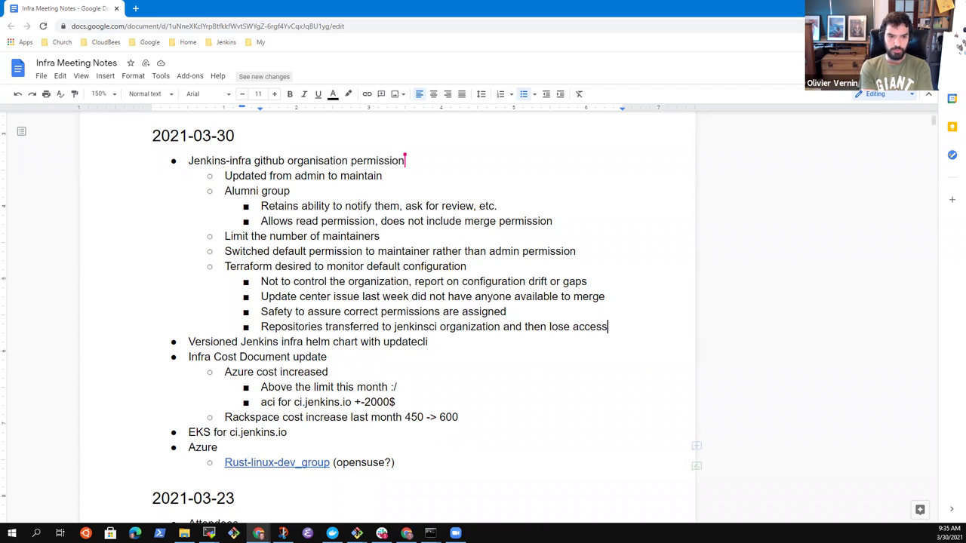
Step: Nest 'Versions now being assigned to our docker images' under the updatecli bullet
click(430, 341)
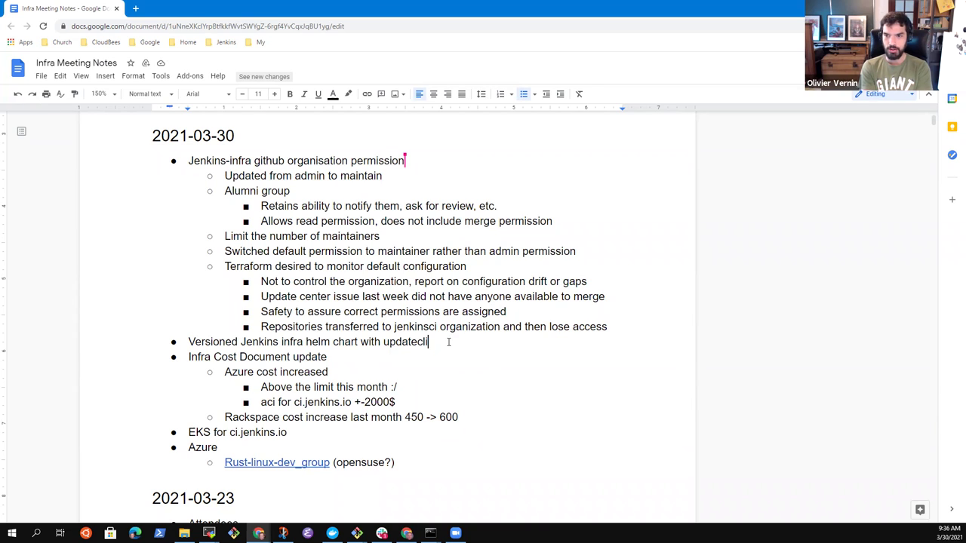
key(Return)
key(Tab)
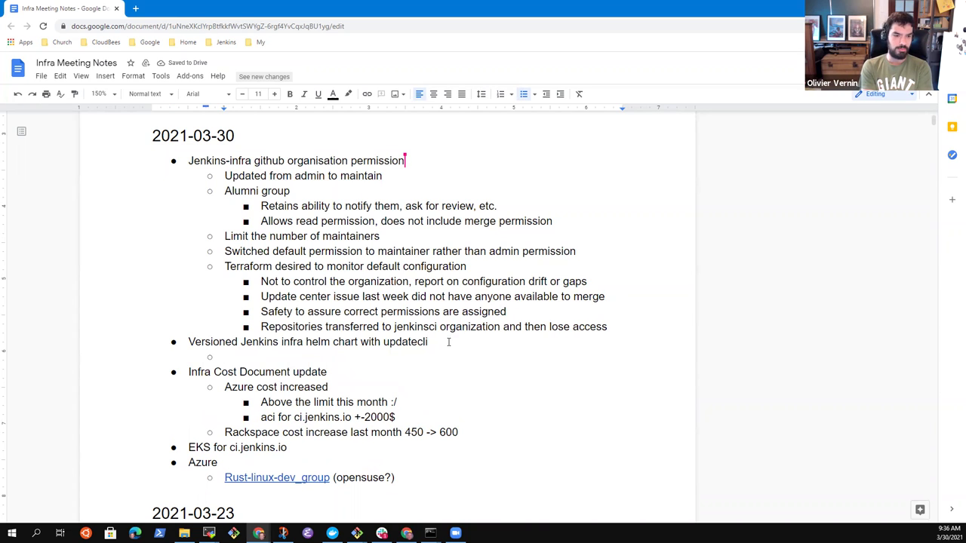
text(Version nu)
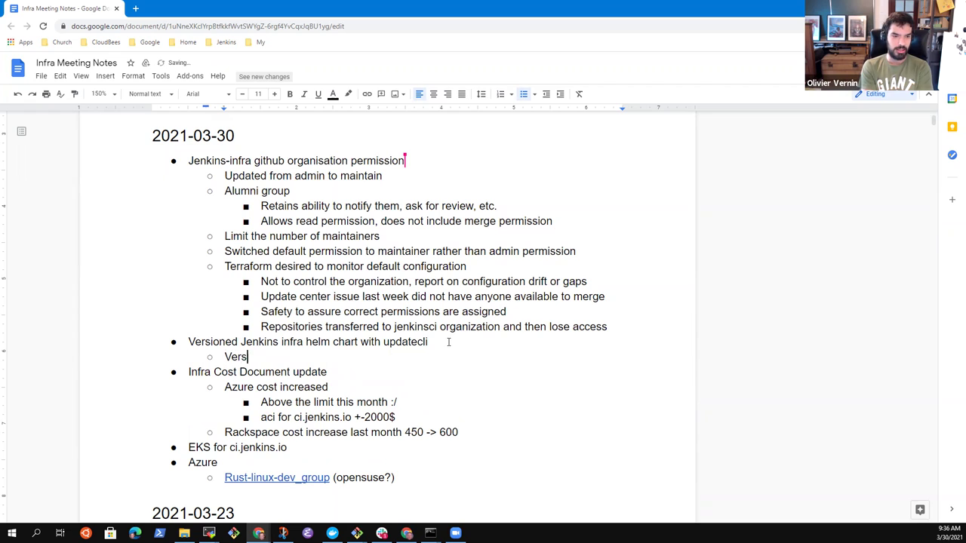
key(BackSpace)
key(BackSpace)
key(BackSpace)
key(BackSpace)
key(BackSpace)
key(BackSpace)
key(BackSpace)
text(s now brer)
key(BackSpace)
key(BackSpace)
key(BackSpace)
text(in)
key(BackSpace)
key(BackSpace)
text(eing assigned to our docker images)
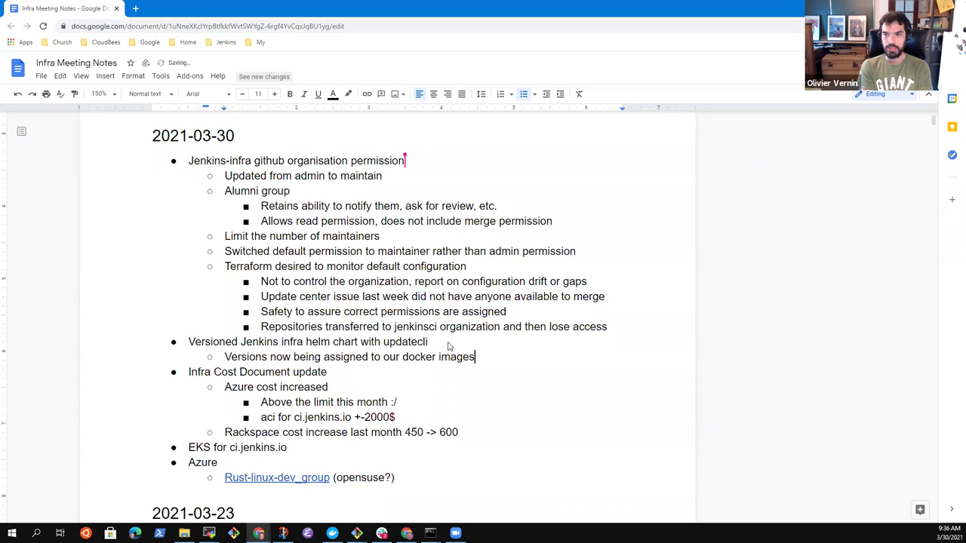
Step: Add the sub-bullet 'Charts will be updated to use the versioned helm charts'
key(Return)
text(Charts updated)
key(ctrl+BackSpace)
text(will be updated ot)
key(ctrl+BackSpace)
text(to use teh)
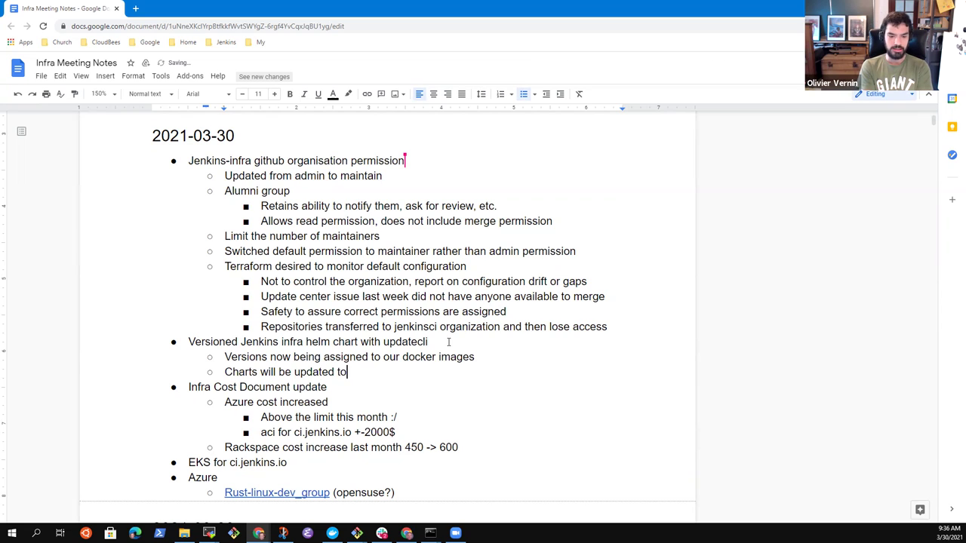
key(ctrl+BackSpace)
text(the versioned helm charts)
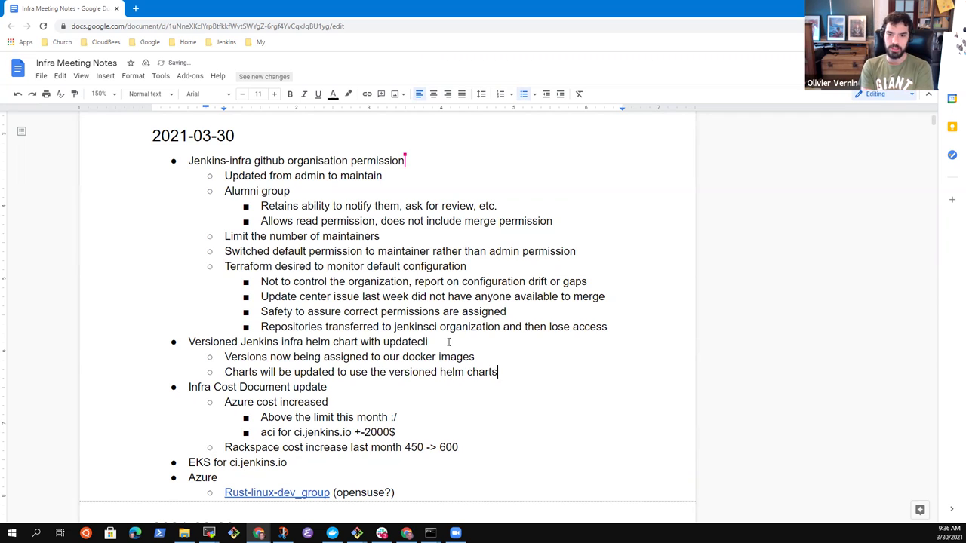
Step: Add 'Likely use a GitHub page to assure that we query the correct helm chart version'
key(Return)
text(Likely )
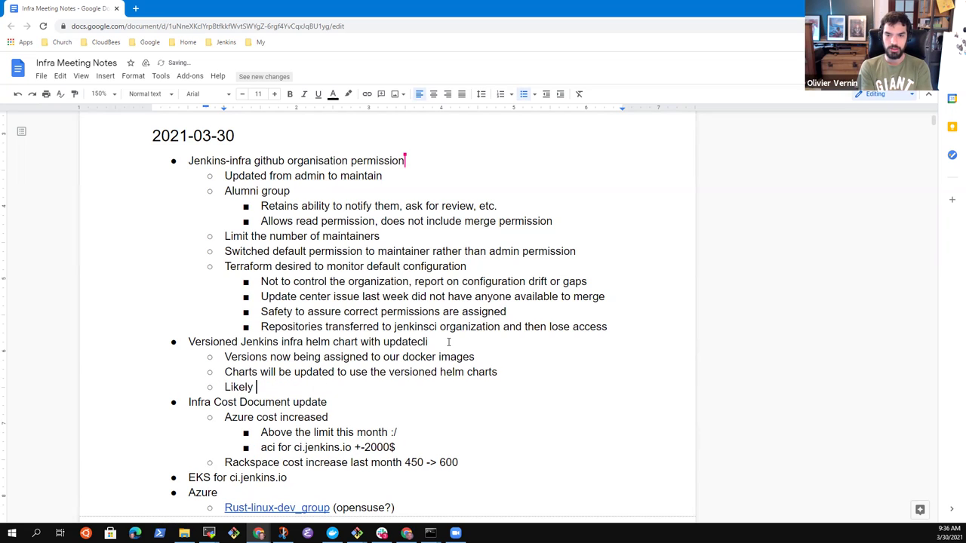
text(use a GitHub page toi)
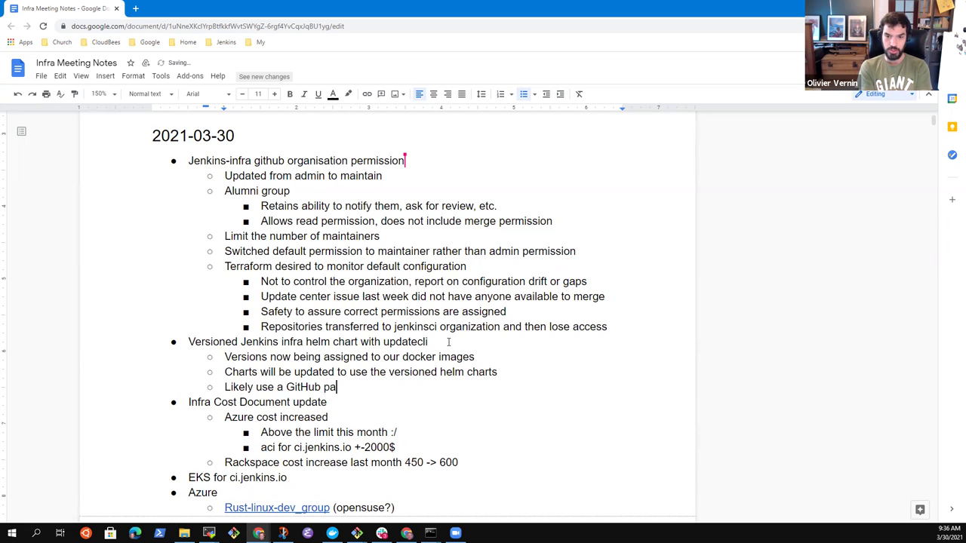
key(BackSpace)
key(BackSpace)
text(assur)
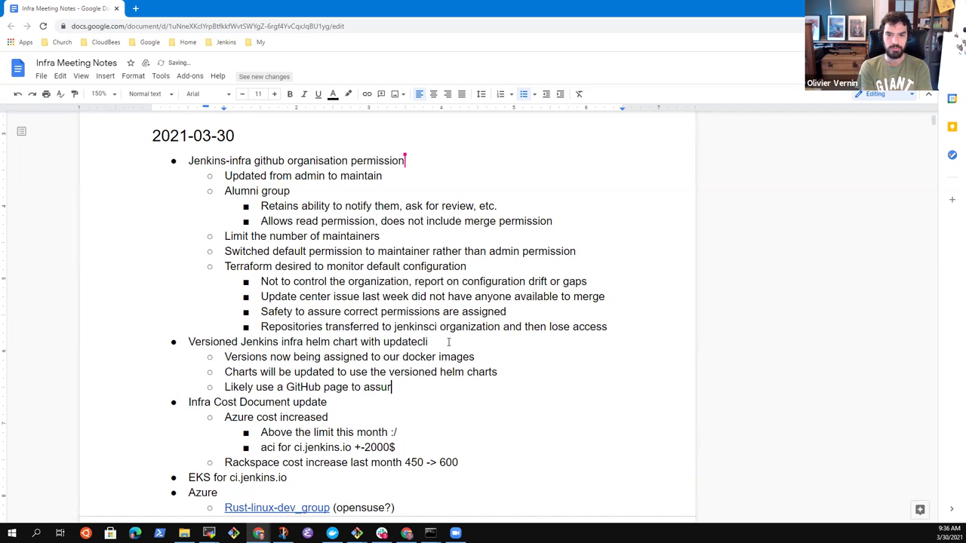
text(e that we query)
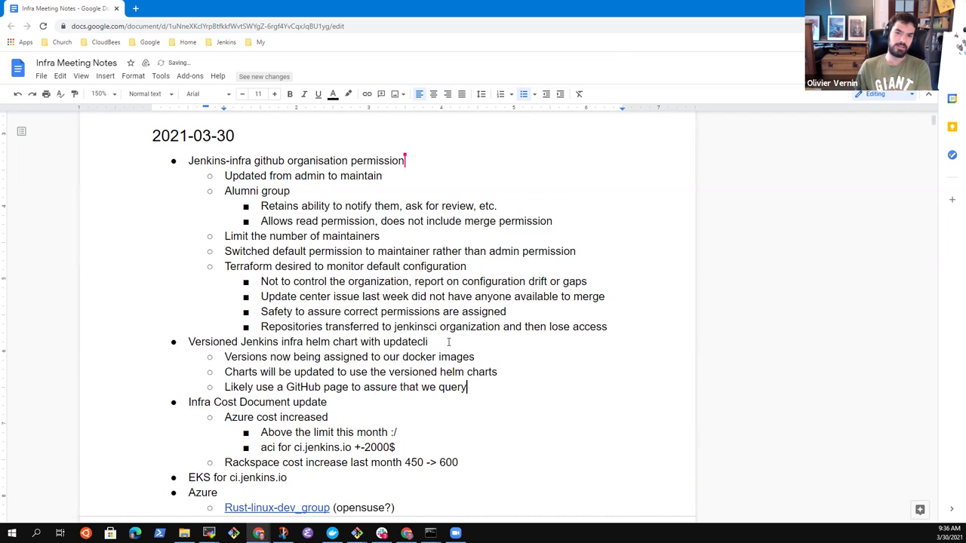
text( the correct )
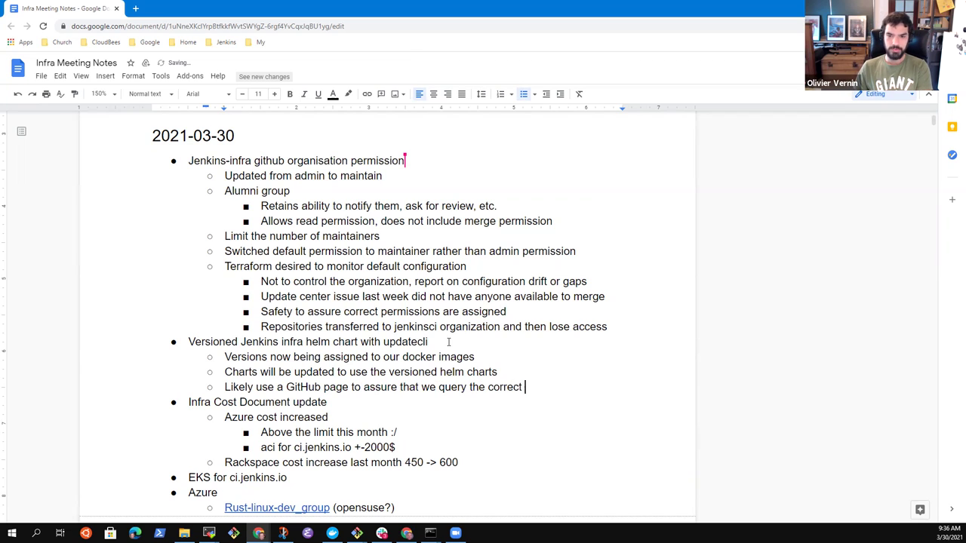
text(helm chart version)
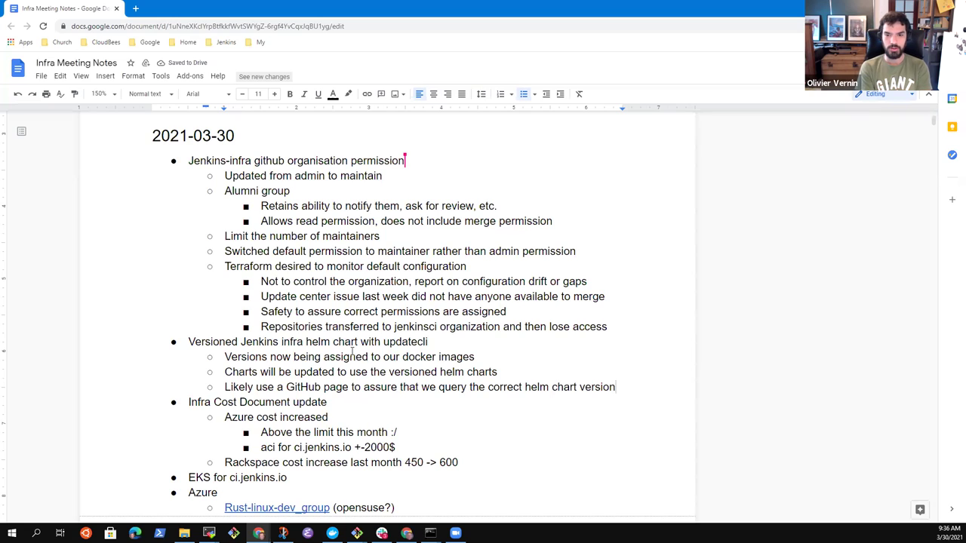
triple_click(370, 344)
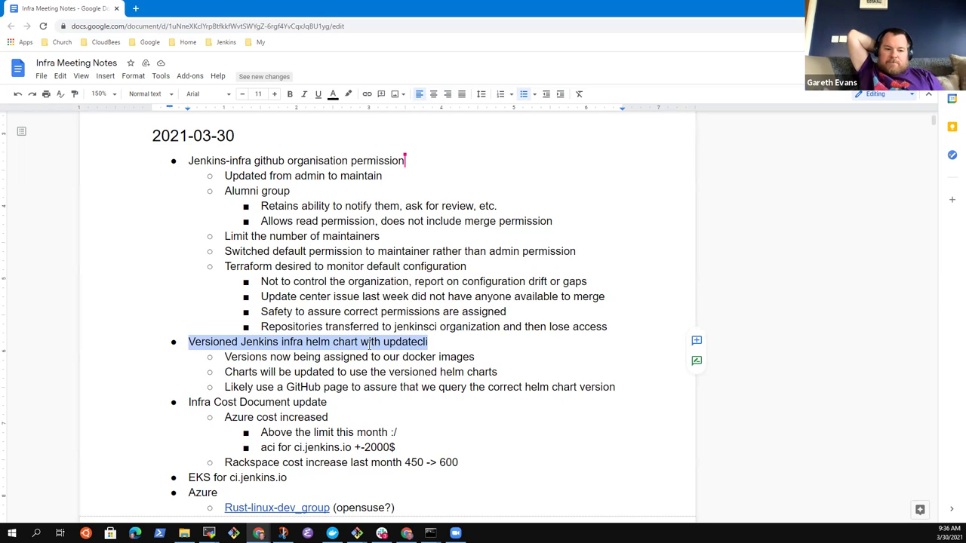
Step: Add a sub-bullet noting a team member is doing that with the Captain Hook chart
key(Down)
key(Down)
key(Down)
key(End)
key(Return)
text(Gareth is )
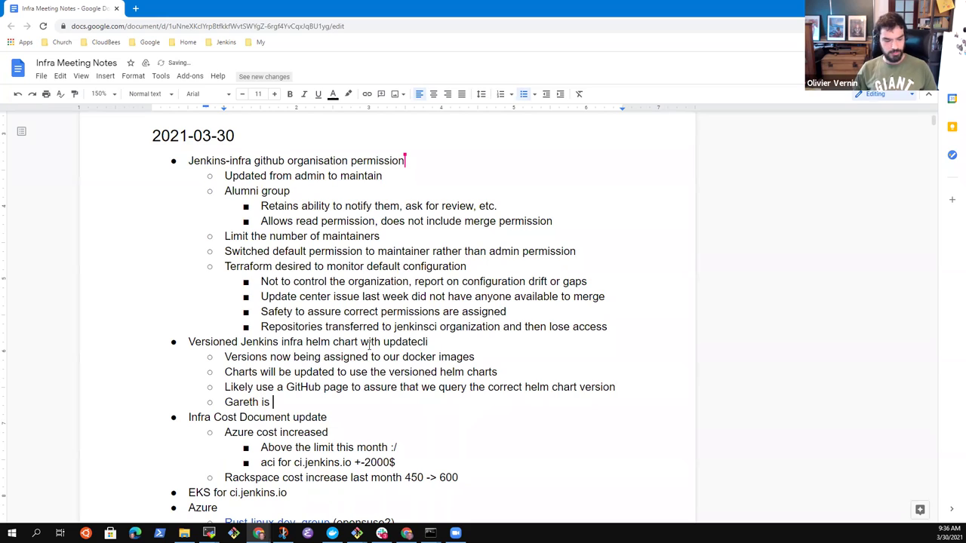
text(doing that with the )
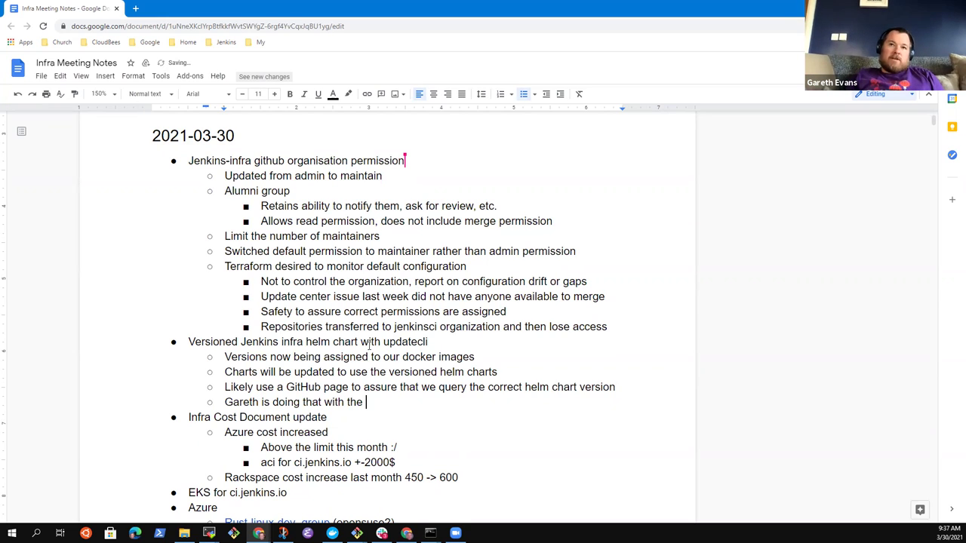
text(Captain)
key(BackSpace)
text(Hook )
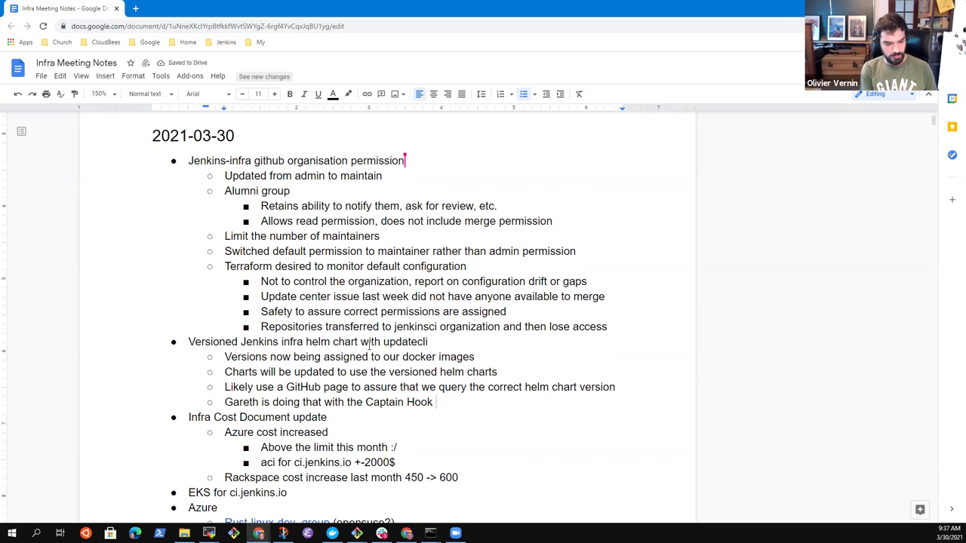
text(chart)
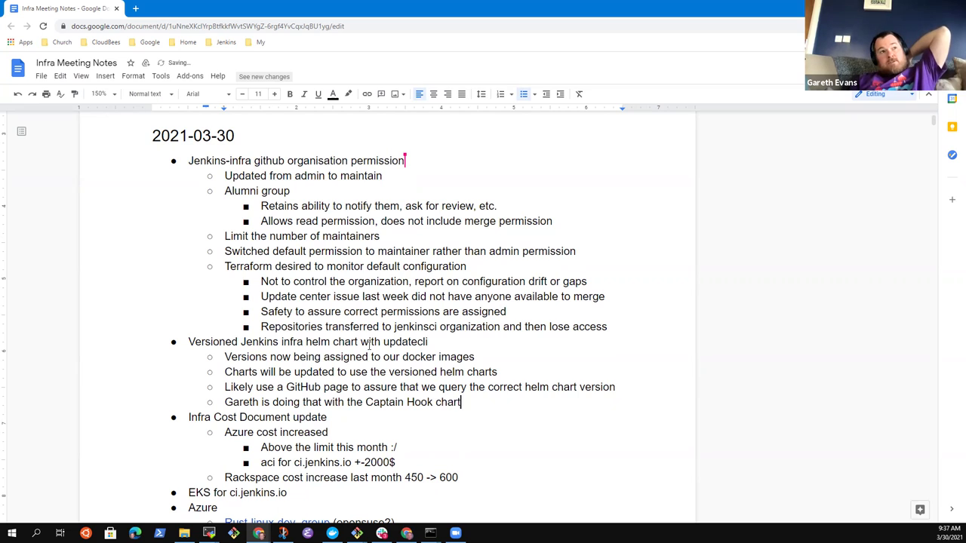
Step: Nest 'Chart releaser action will publish' and 'Examples working and available now' under the Captain Hook line
key(Return)
key(Tab)
text(Chart releas)
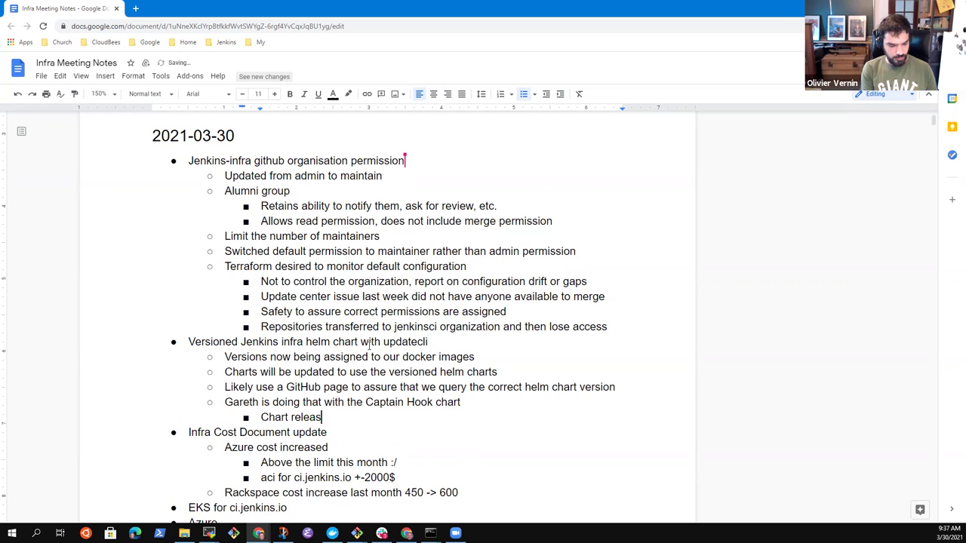
text(er action will publis)
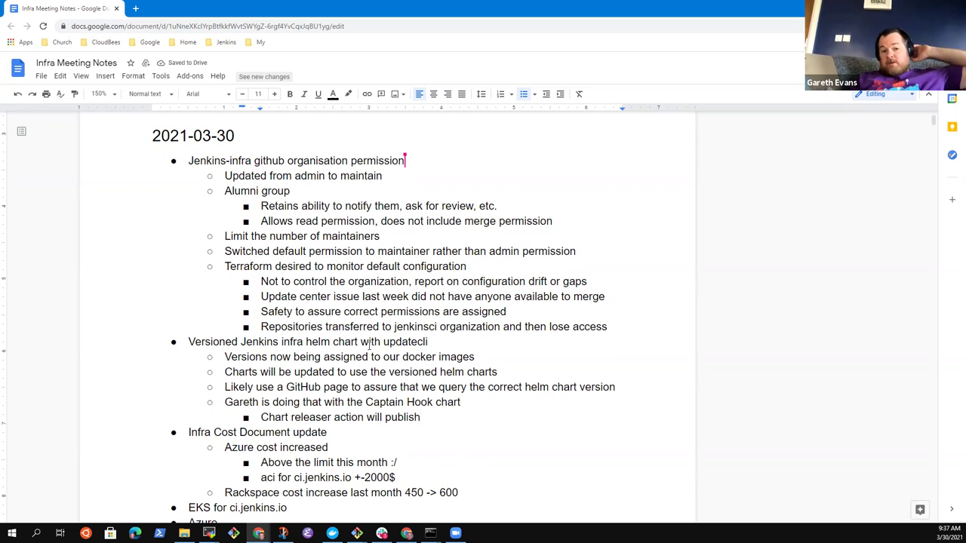
text(h)
key(Return)
text(Examples )
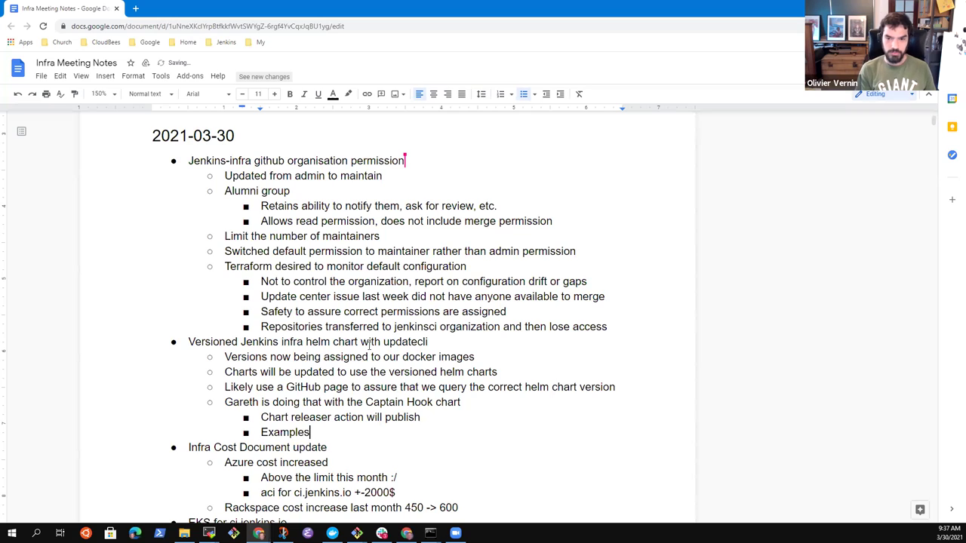
text(working and)
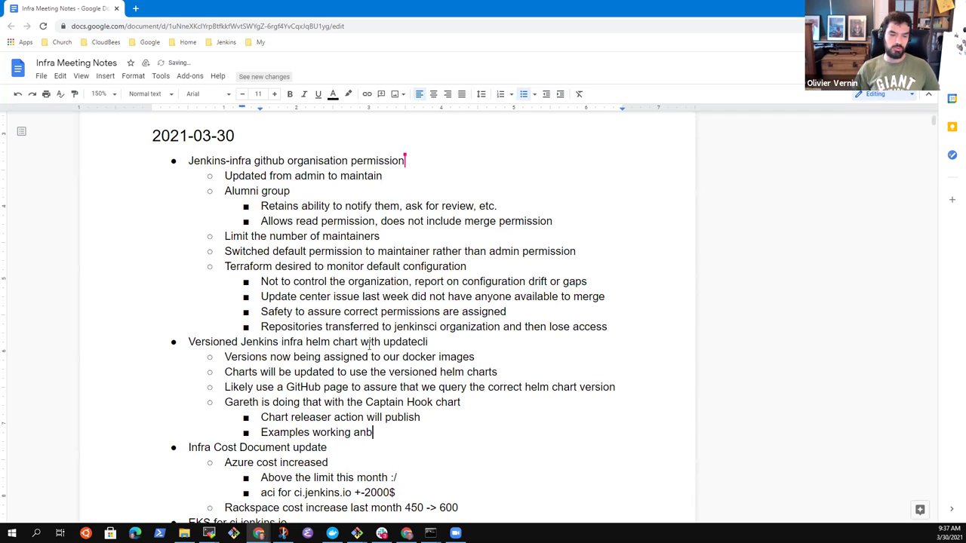
text( available now)
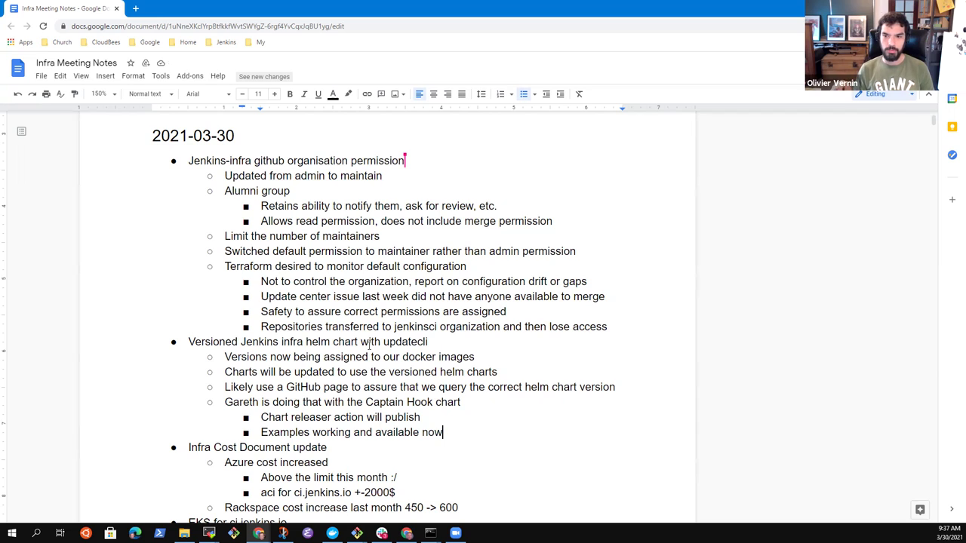
Step: Add an outdented point 'Using helm charts on a local directory, difficult to rollback'
key(Return)
key(shift+Tab)
text(Using helm charts on a local directory, )
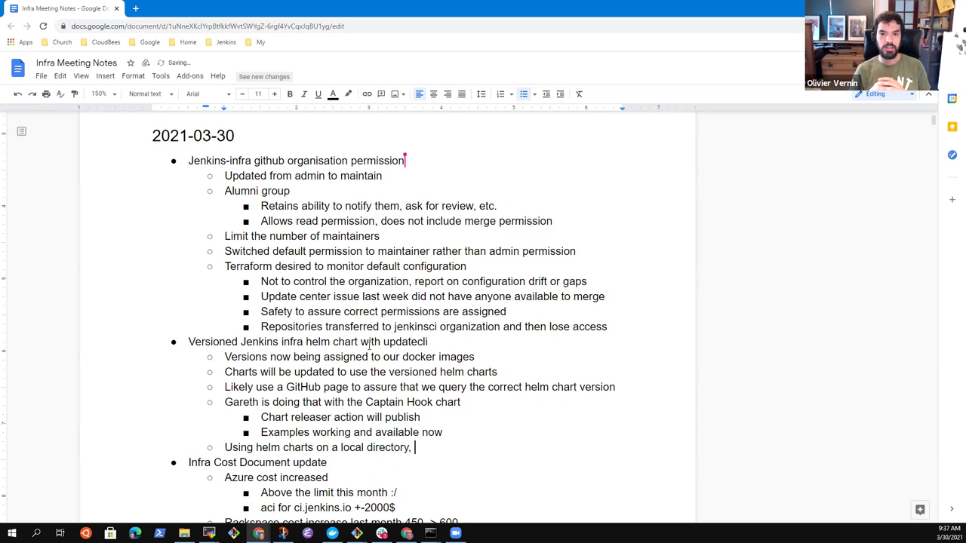
text(dif)
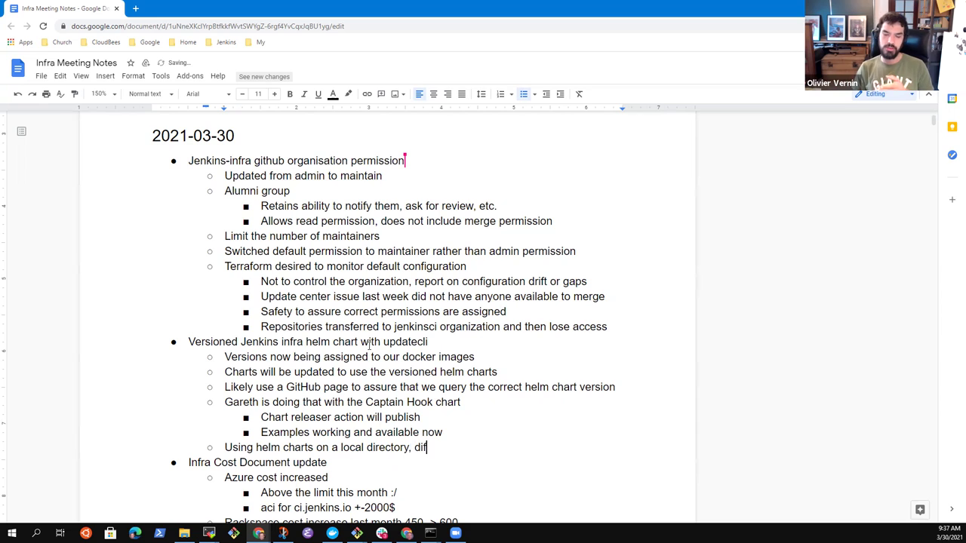
text(ficult to rollback)
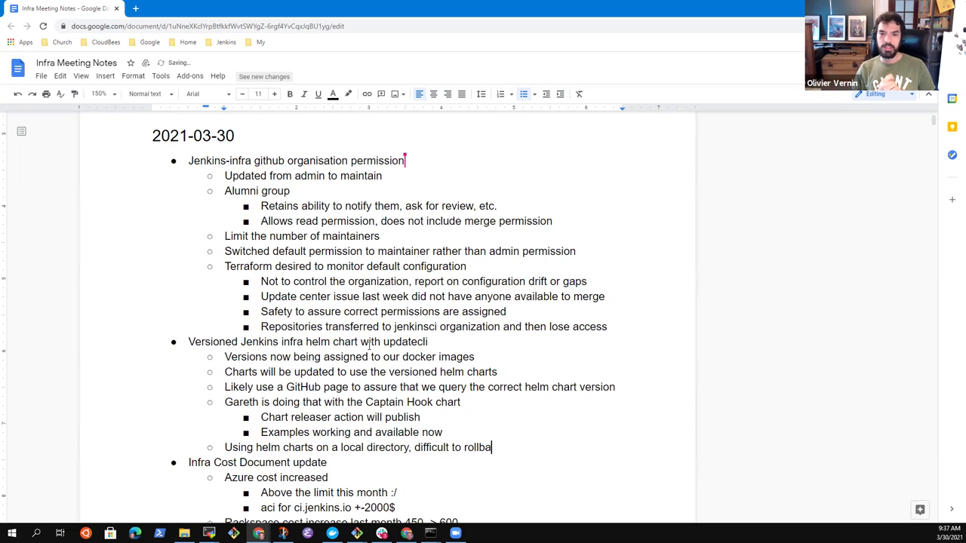
Step: Add the point 'Also installing same chart of different clusters'
key(Return)
text(Also installation)
key(BackSpace)
key(BackSpace)
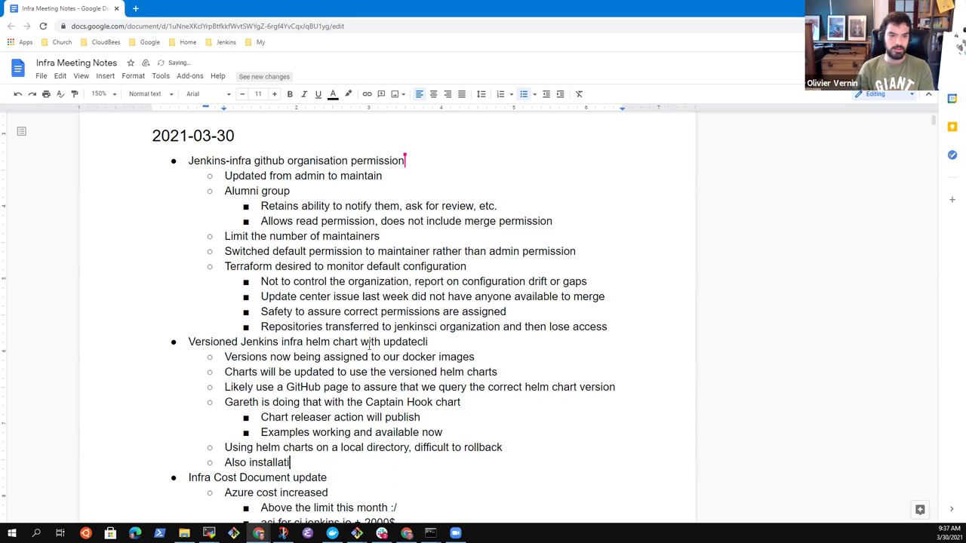
key(BackSpace)
text(ing same c)
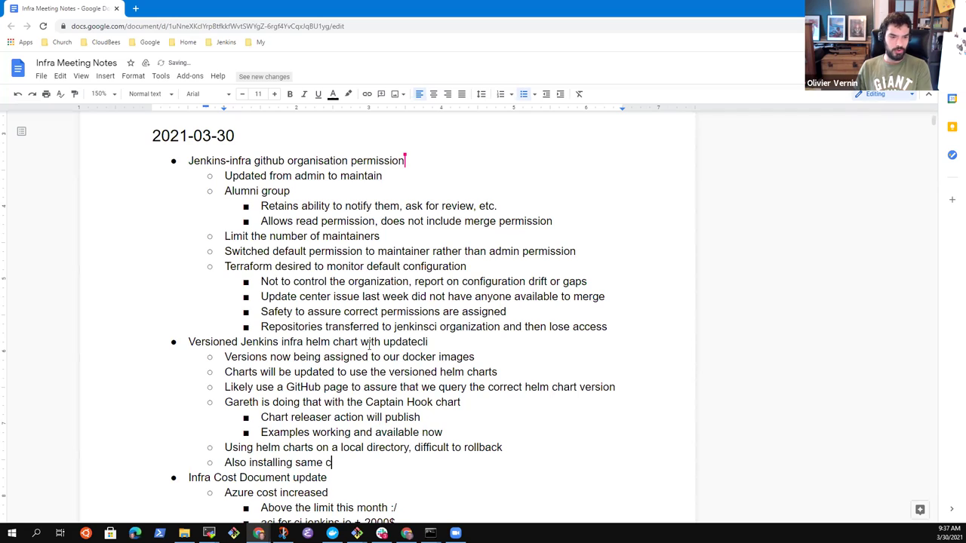
text(hart of different cluster)
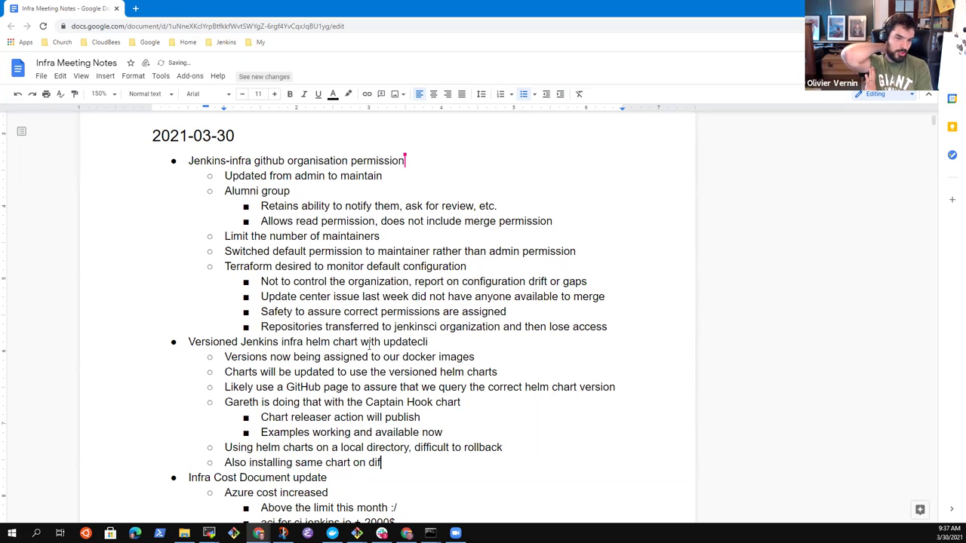
text(sters)
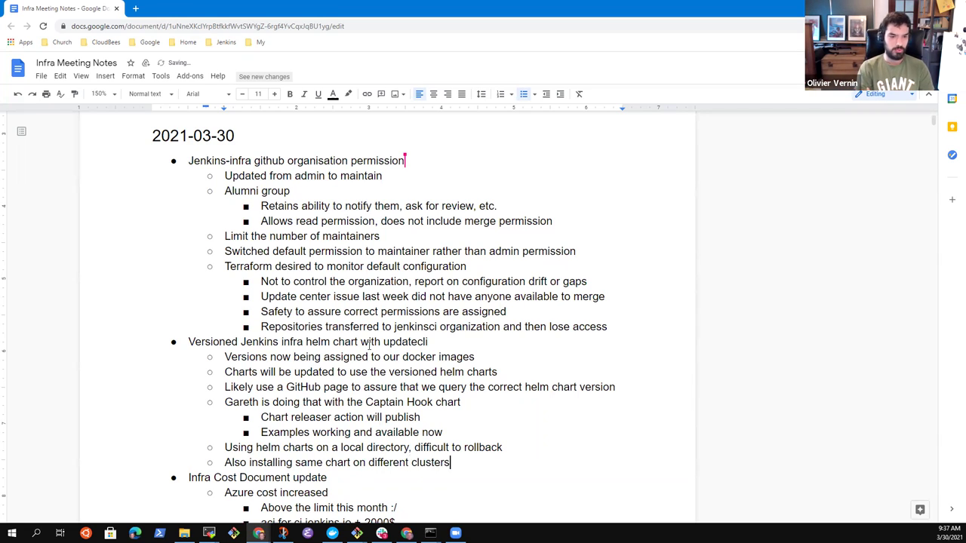
Step: Add the point 'Chart automation makes it better to use versioned charts'
key(Return)
text(Chart auto)
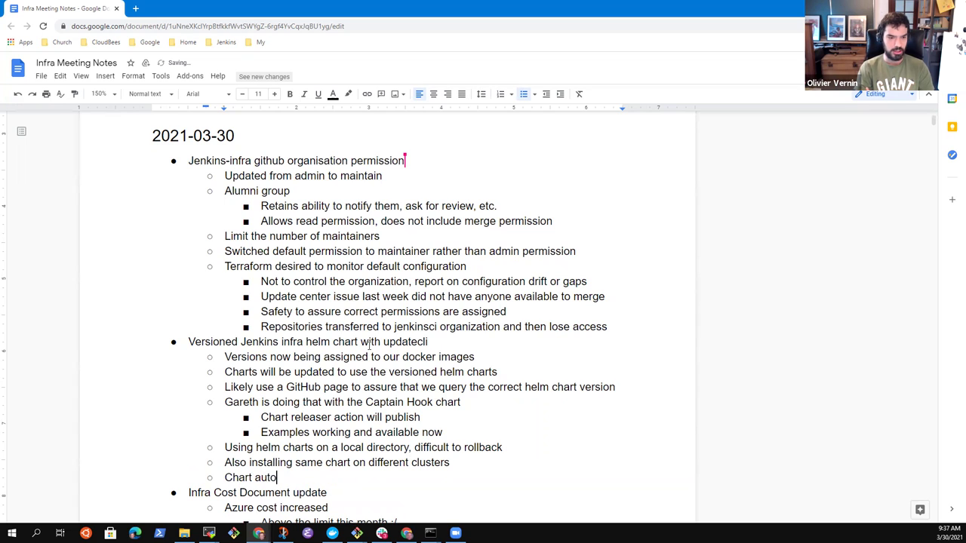
text(mation makes ti)
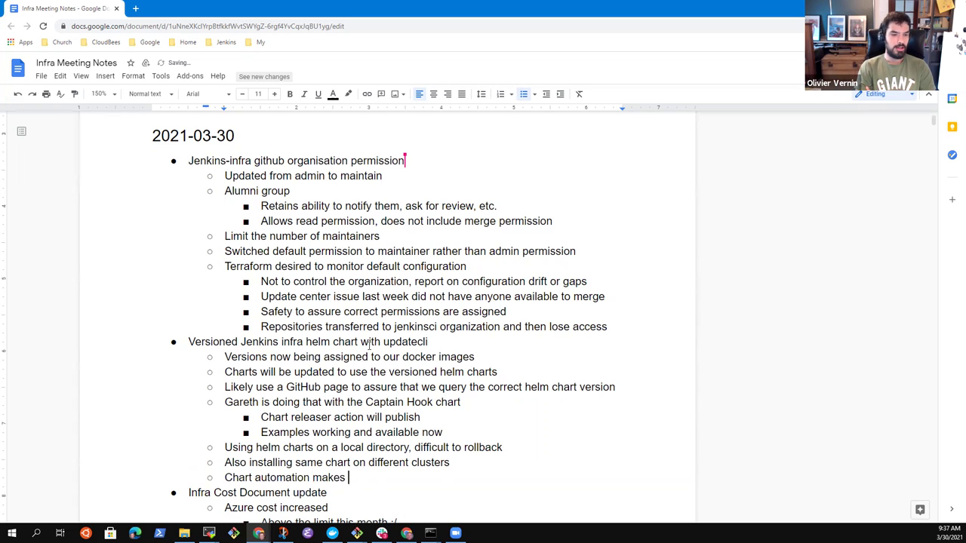
key(BackSpace)
text(it )
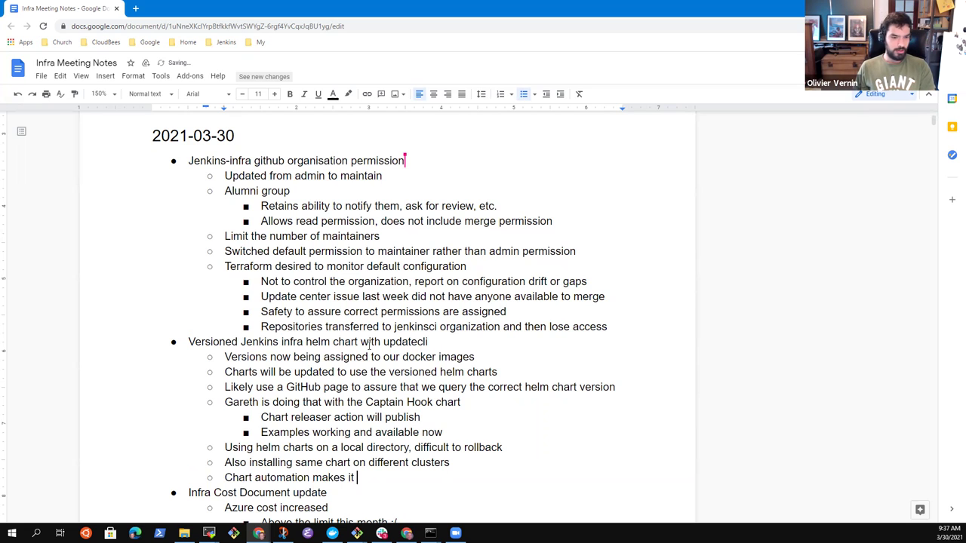
text(better to use)
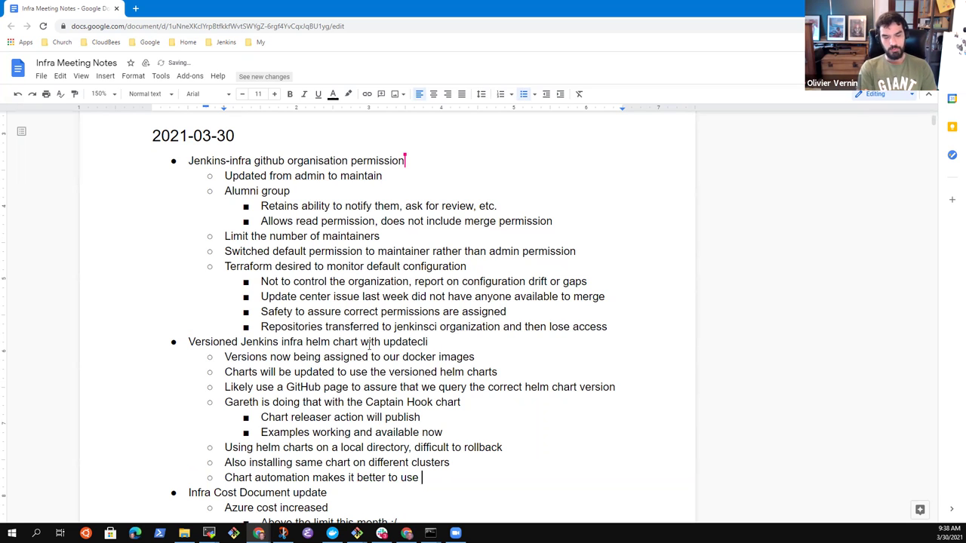
scroll(424, 317, down, 5)
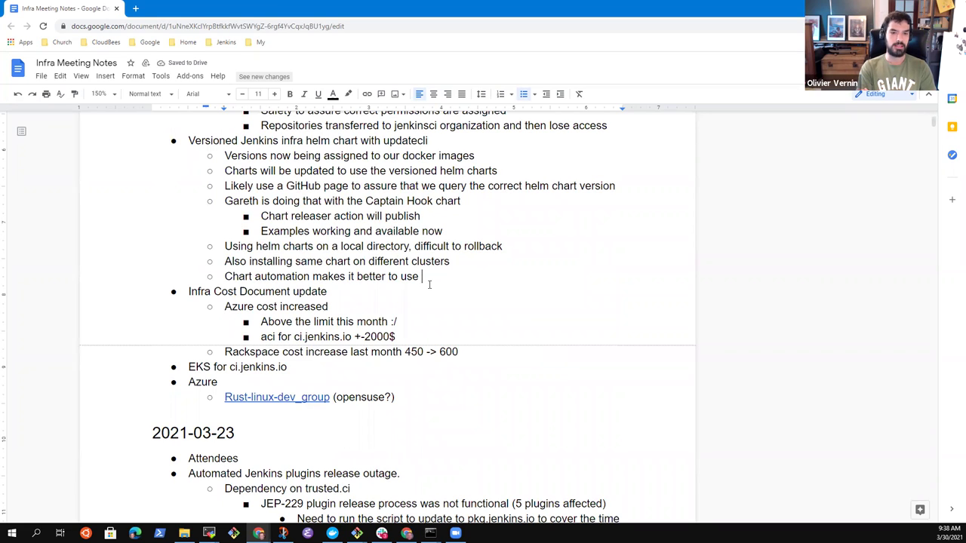
text(versioned charts)
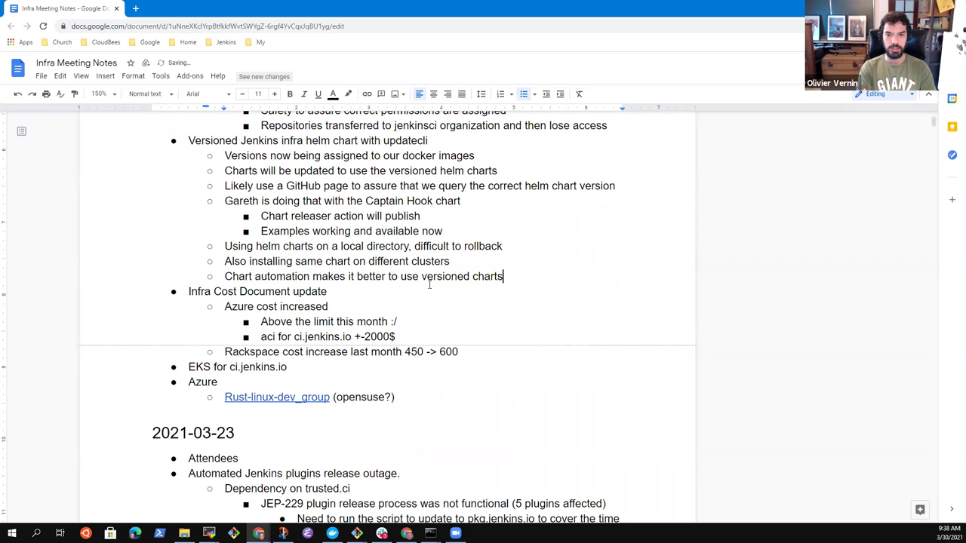
key(Down)
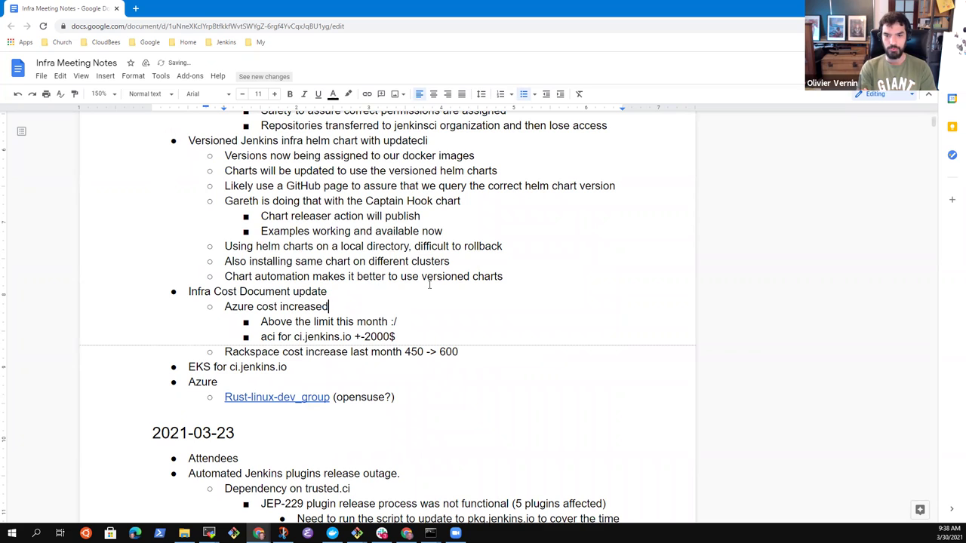
Step: Add 'Google sheet has been updated' under the Rackspace cost line
key(Down)
key(Return)
text(Google sheet has been updated)
Step: Nest 'Were below the limit in past months' and 'Likely OK for one month over, but not' under 'Above the limit this month'
key(Up)
key(Up)
key(Up)
key(Return)
key(Tab)
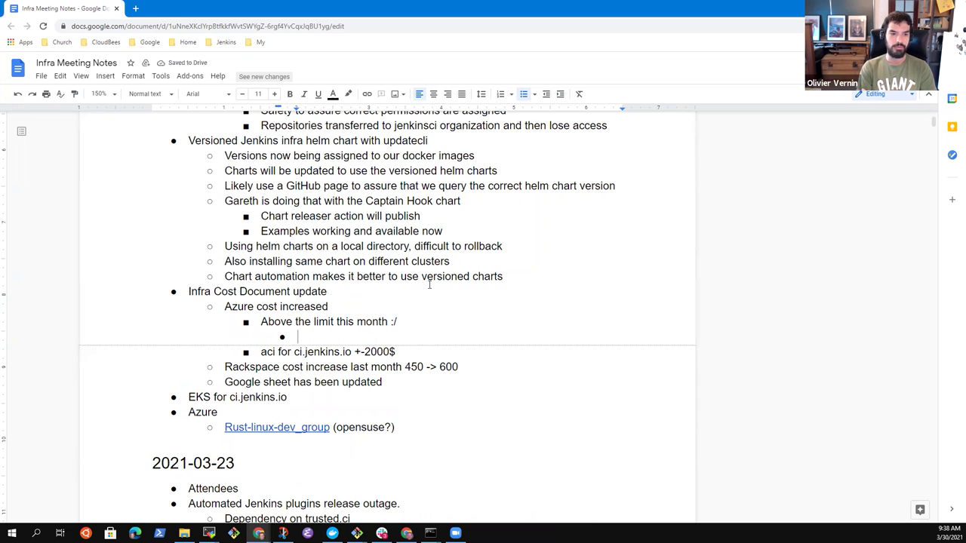
text(Were bel)
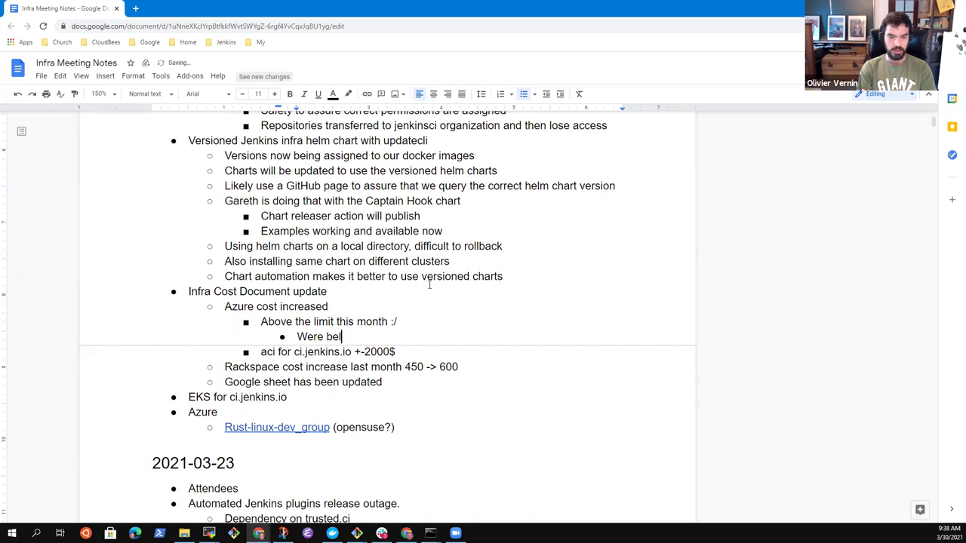
text(ow the limit in )
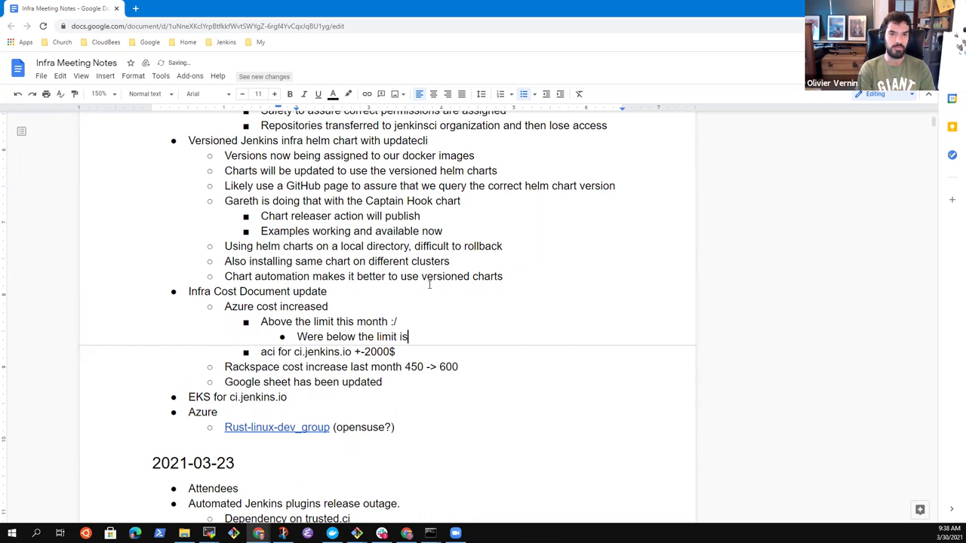
text(past months)
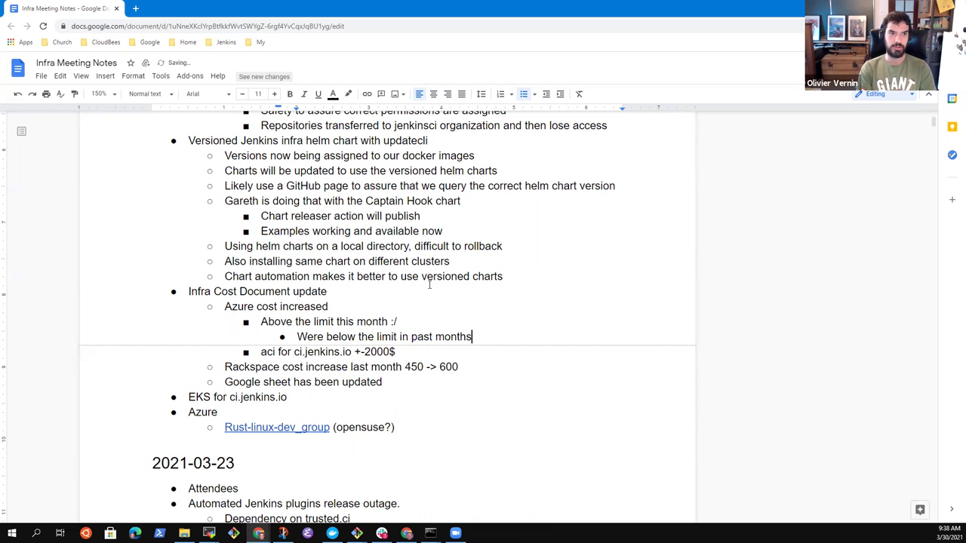
key(Return)
text(Likely )
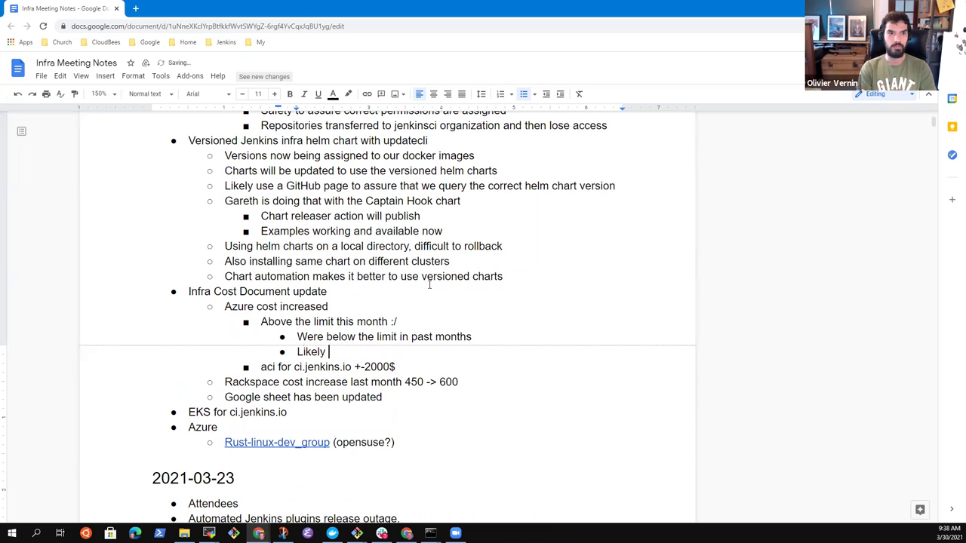
text(OK for one )
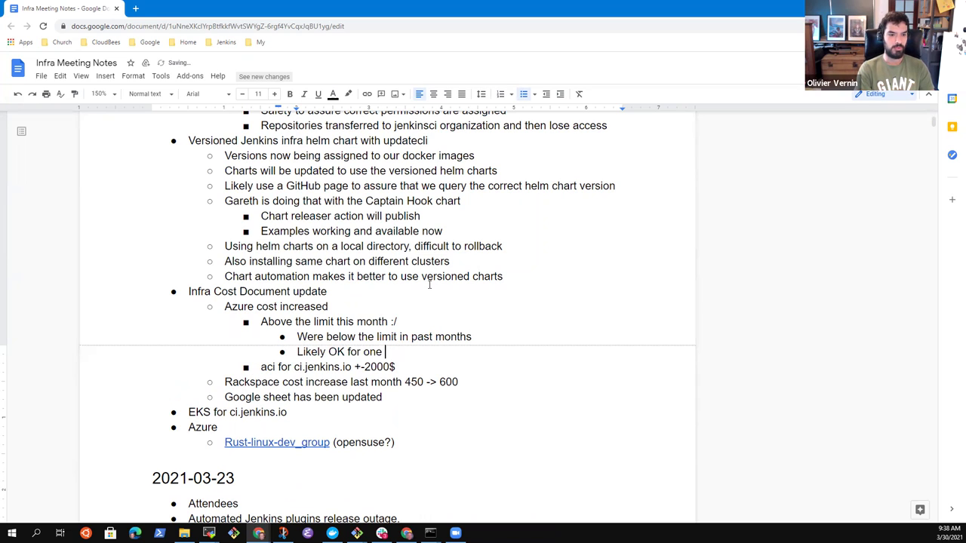
text(month over, )
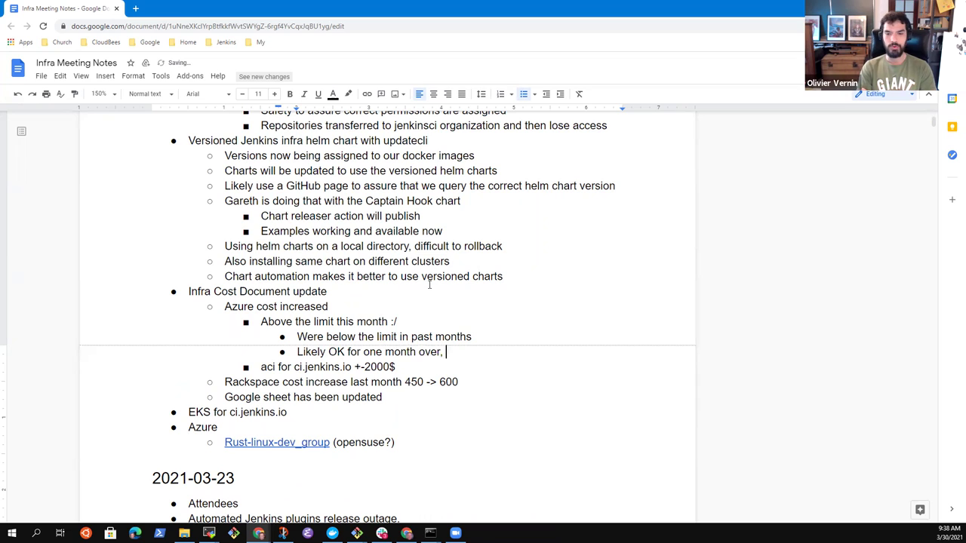
text(but not)
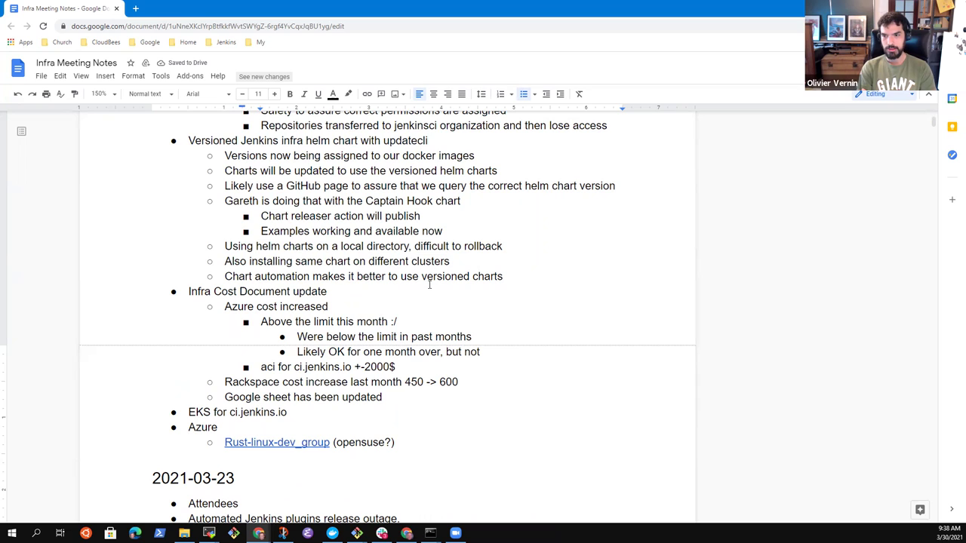
Step: Add an outdented point '25% of Azure cost is on ci.jenkins.io'
key(Return)
key(shift+Tab)
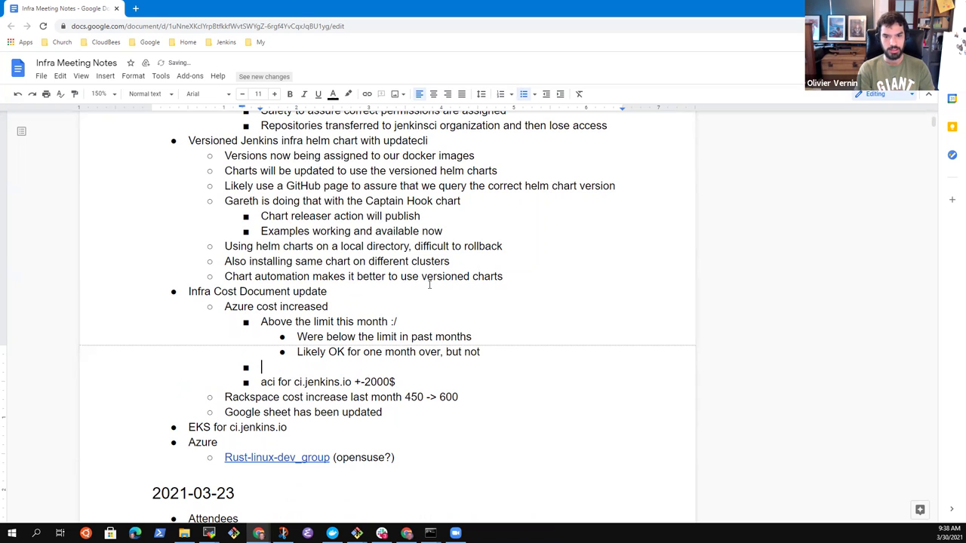
text(25% of )
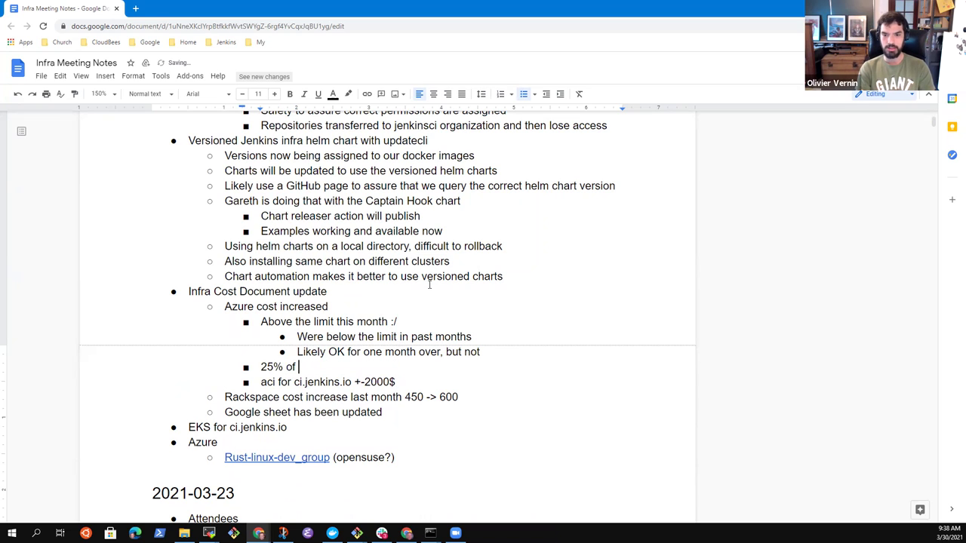
text(cost)
key(BackSpace)
key(BackSpace)
key(BackSpace)
key(BackSpace)
text(A)
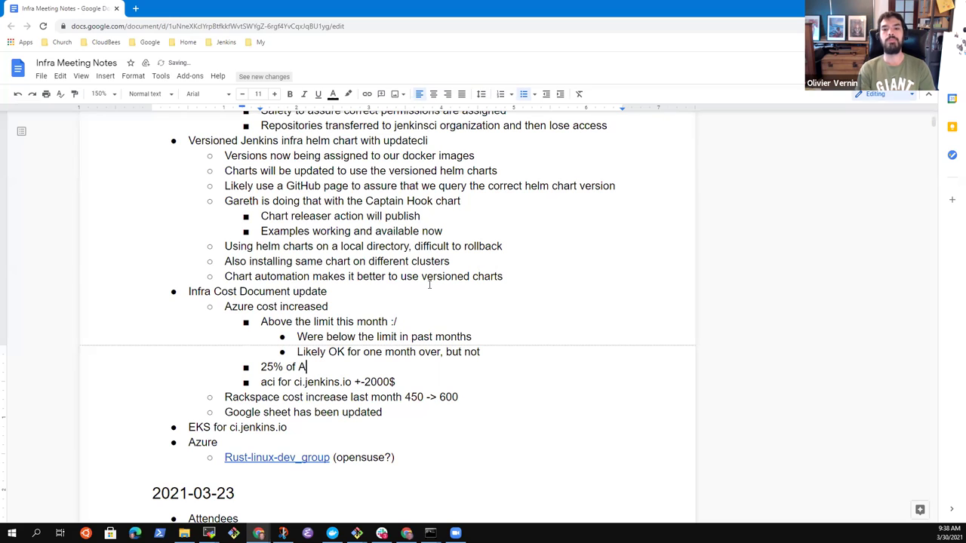
text(zure cost is on ci.jenkins.io)
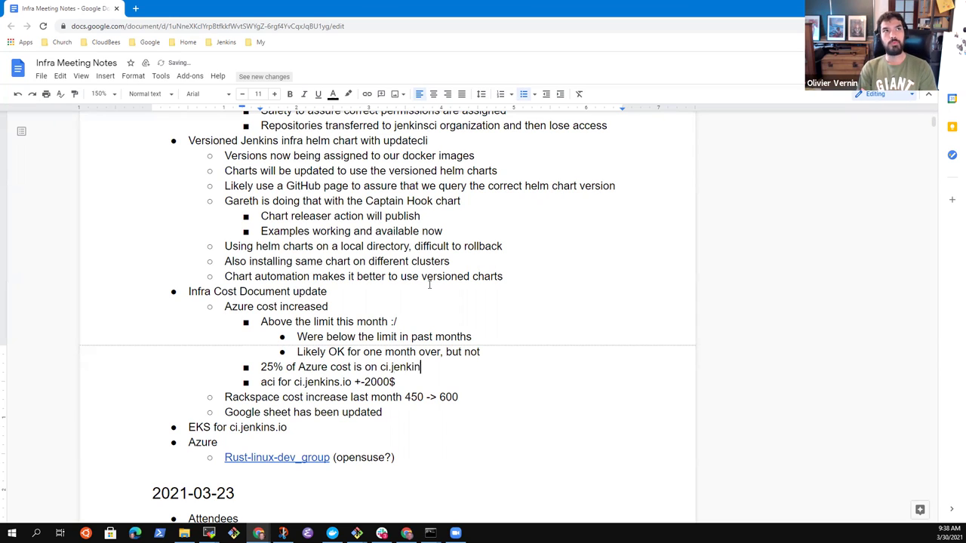
Step: Nest 'Windows machines' and 'Azure container instances (predominant cost?)' under it, removing the extra empty bullet
key(Return)
key(Tab)
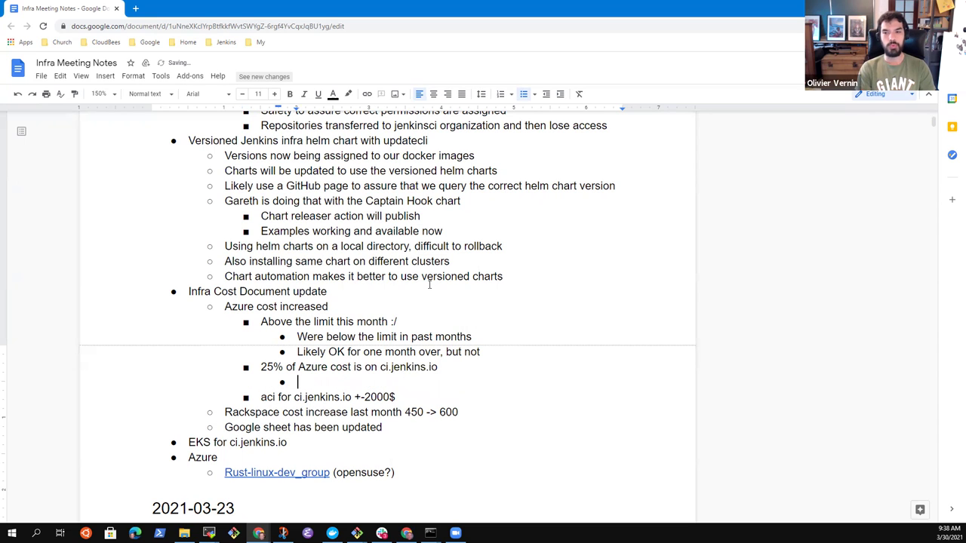
text(Windows machines)
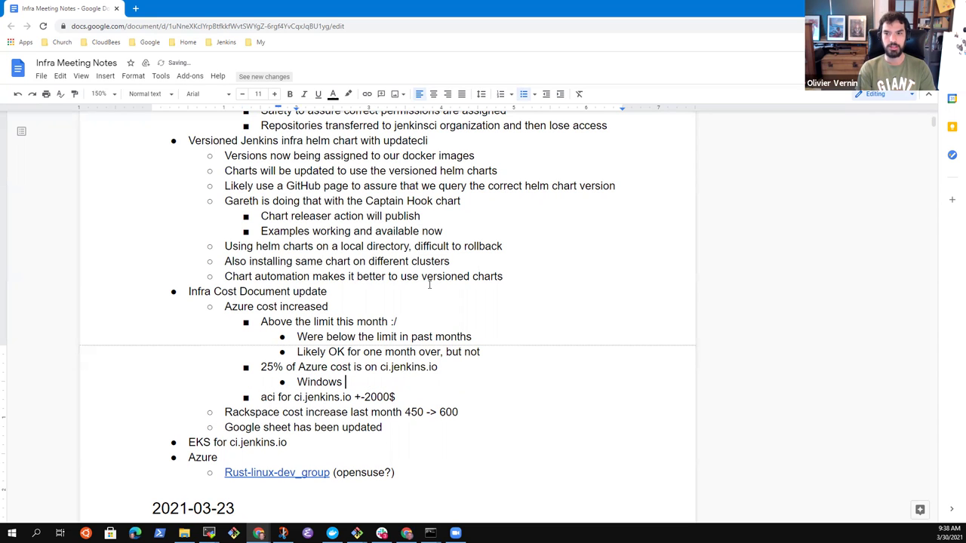
key(Return)
text(Azure container instances ()
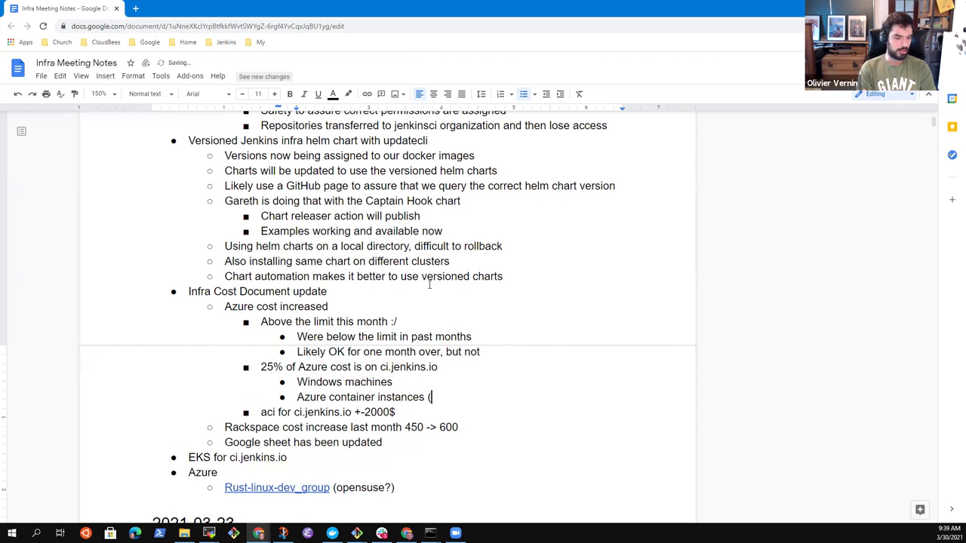
text(predominant)
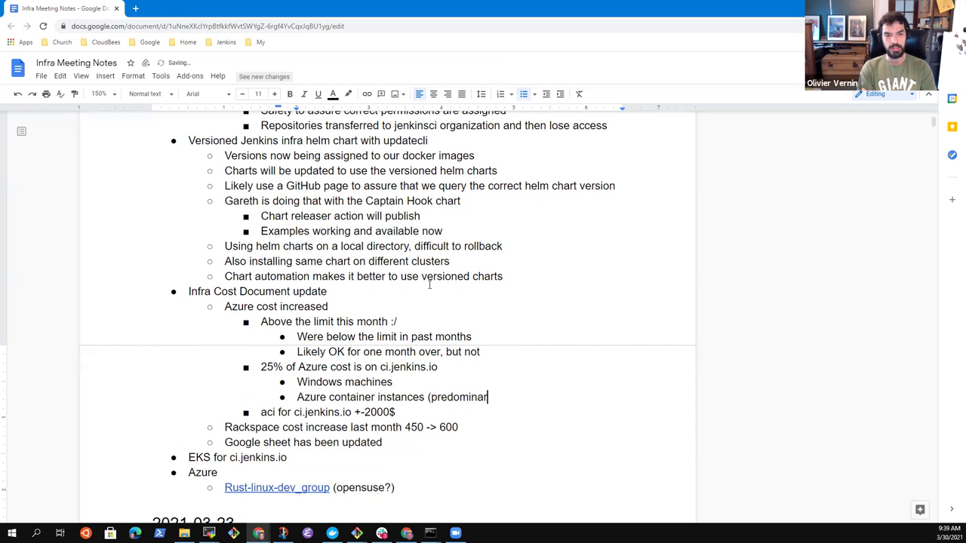
text( cost?)
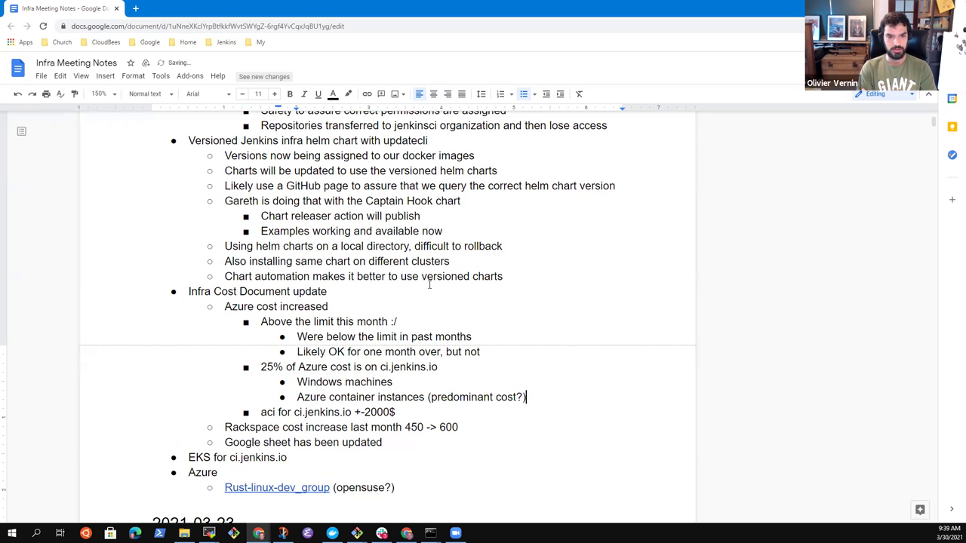
text())
key(Return)
key(shift+Tab)
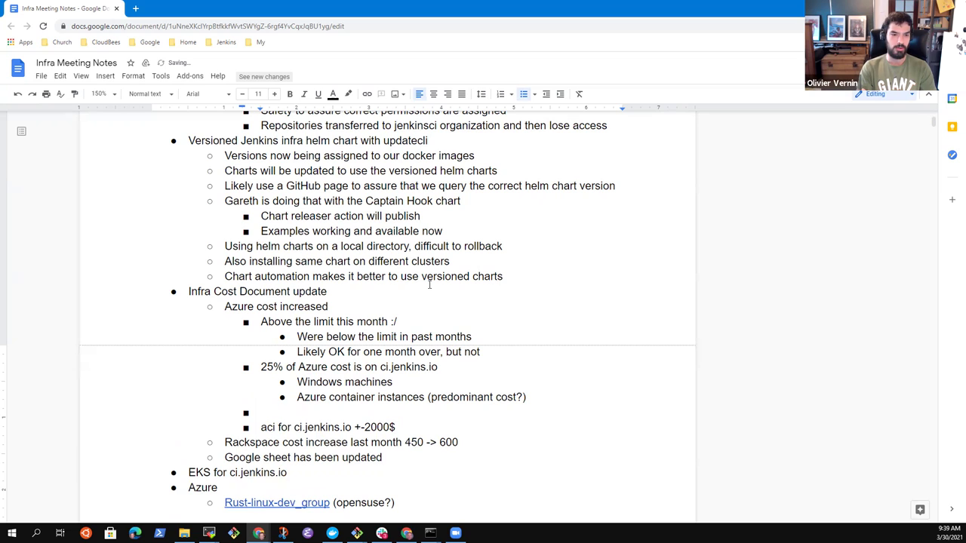
key(BackSpace)
key(BackSpace)
key(BackSpace)
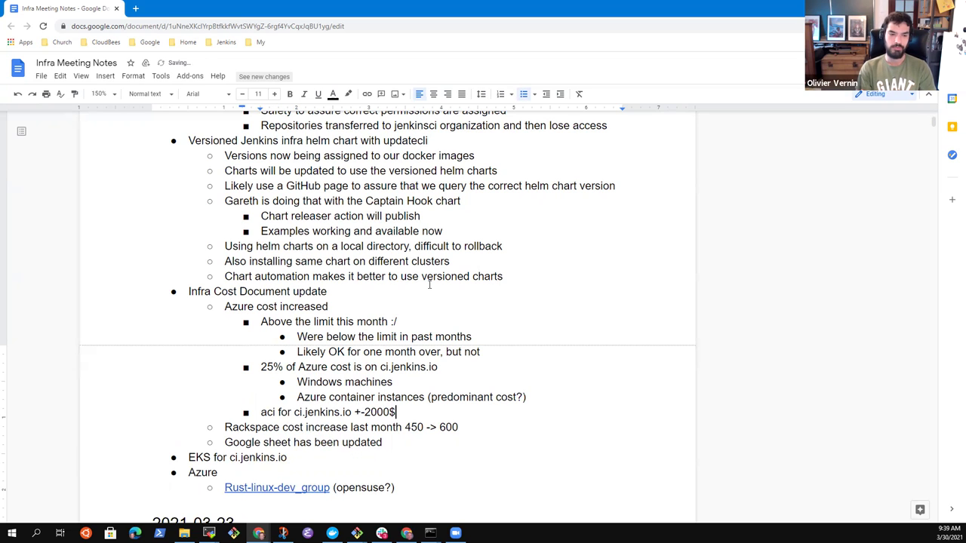
Step: Add an outdented bullet 'AWS costs have increased as well' after the aci cost line
key(Return)
key(shift+Tab)
text(AWS co)
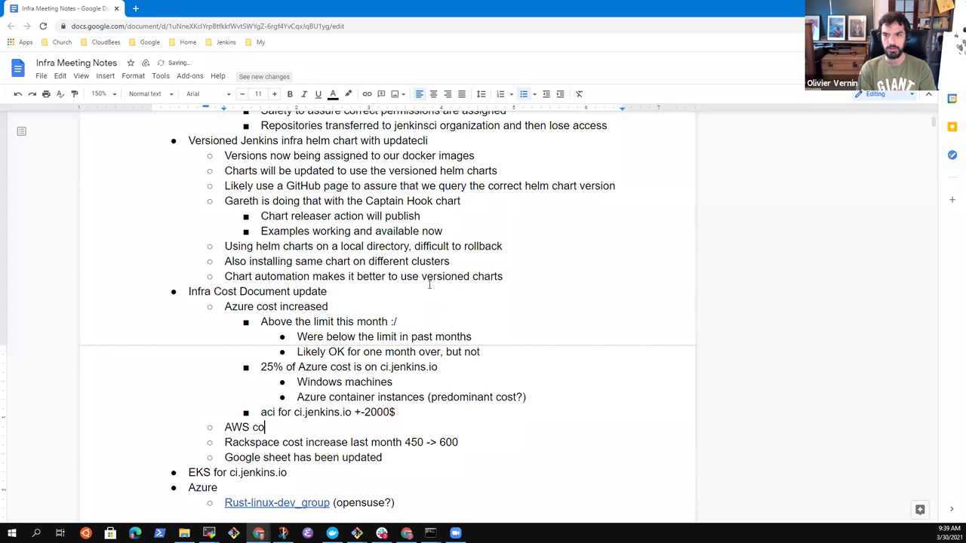
text(sts have increas)
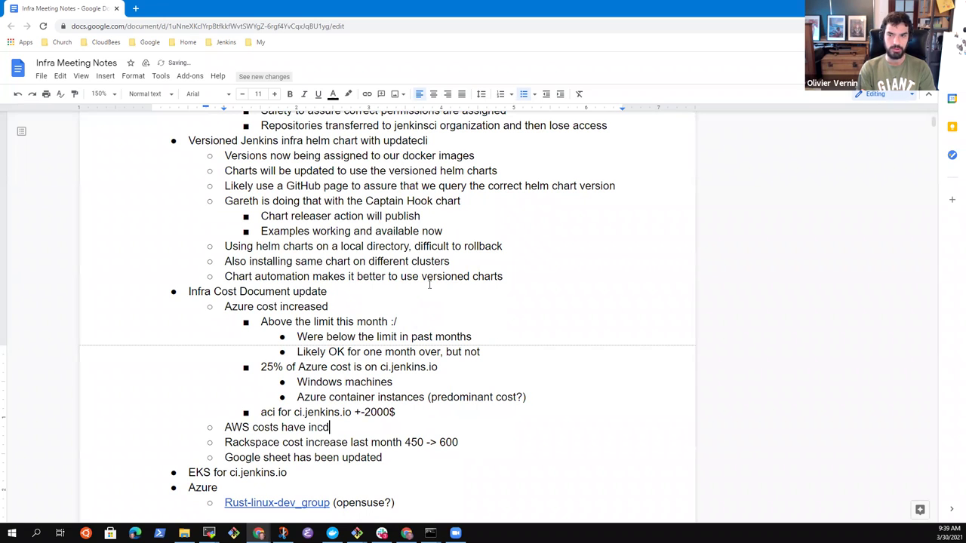
key(BackSpace)
key(BackSpace)
key(BackSpace)
key(BackSpace)
text(reased as well)
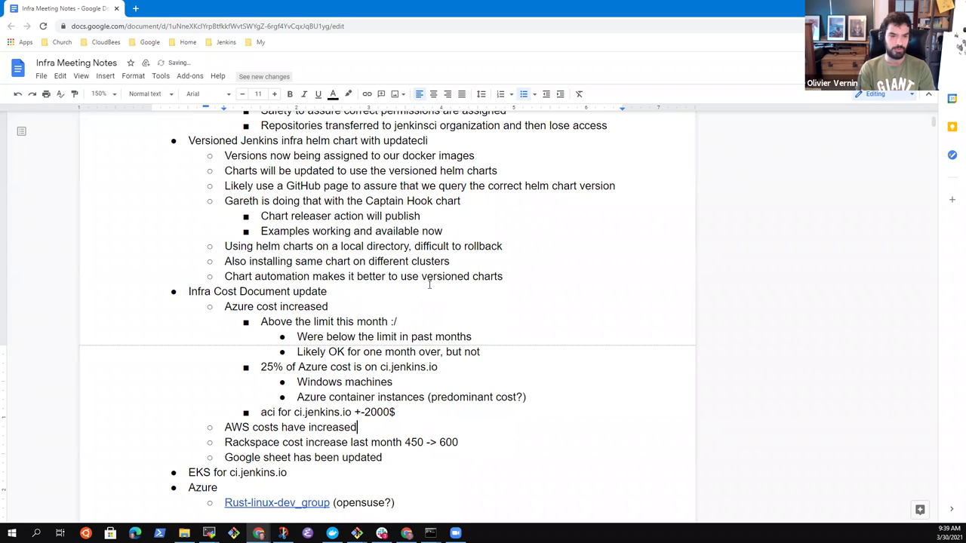
Step: Nest a sub-bullet under AWS noting max highmem instances were increased for ATH execution
key(Return)
key(Tab)
text(Mark )
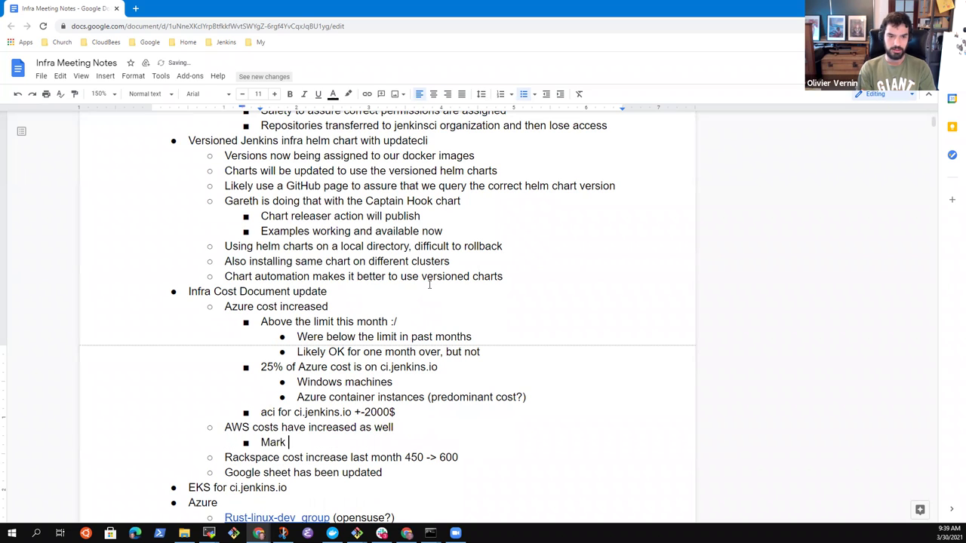
text(al)
key(BackSpace)
key(BackSpace)
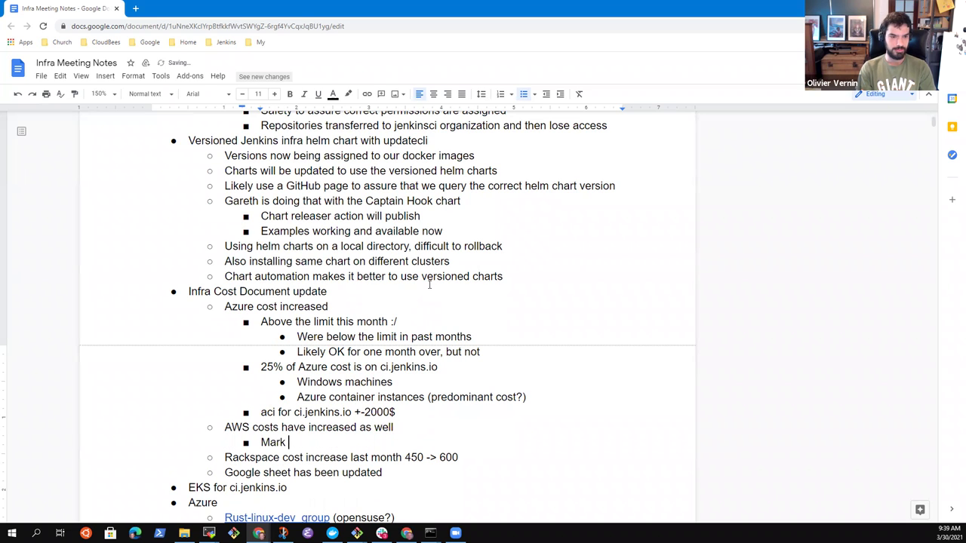
text(increased )
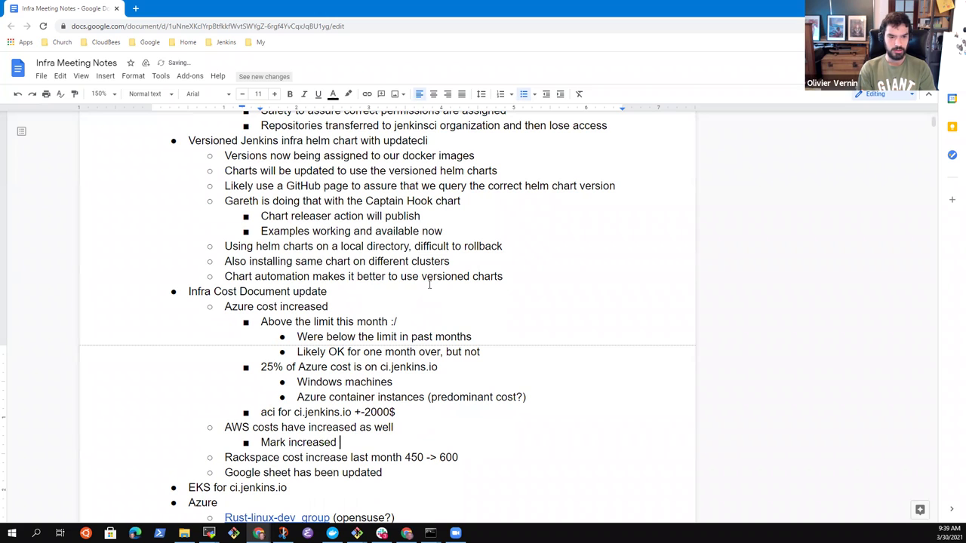
text(max)
text(ighm)
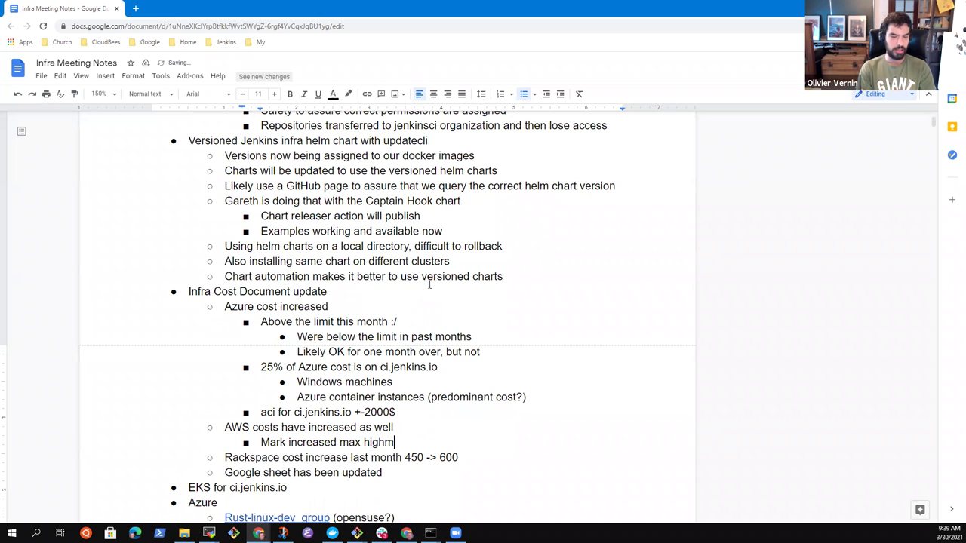
text(em instances for )
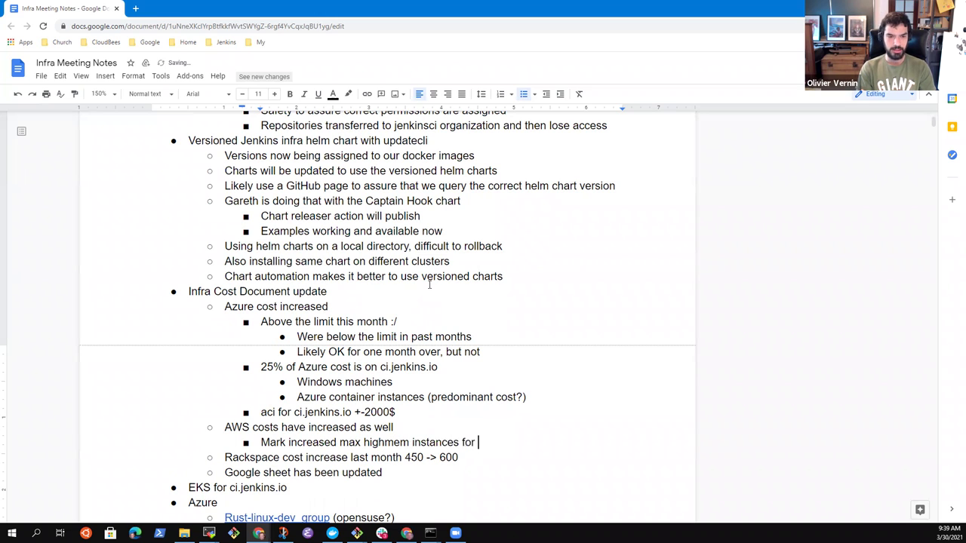
text(ATH execution)
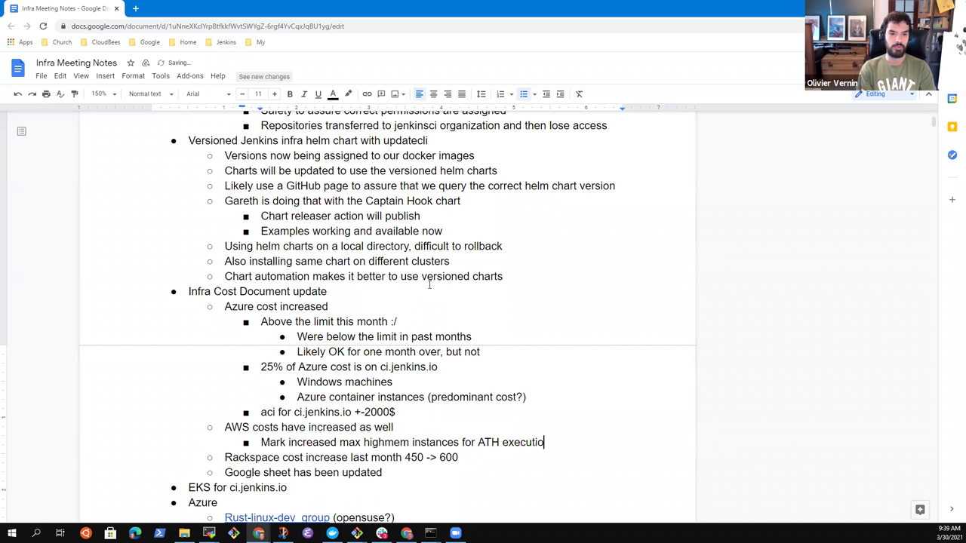
scroll(429, 284, down, 1)
key(Up)
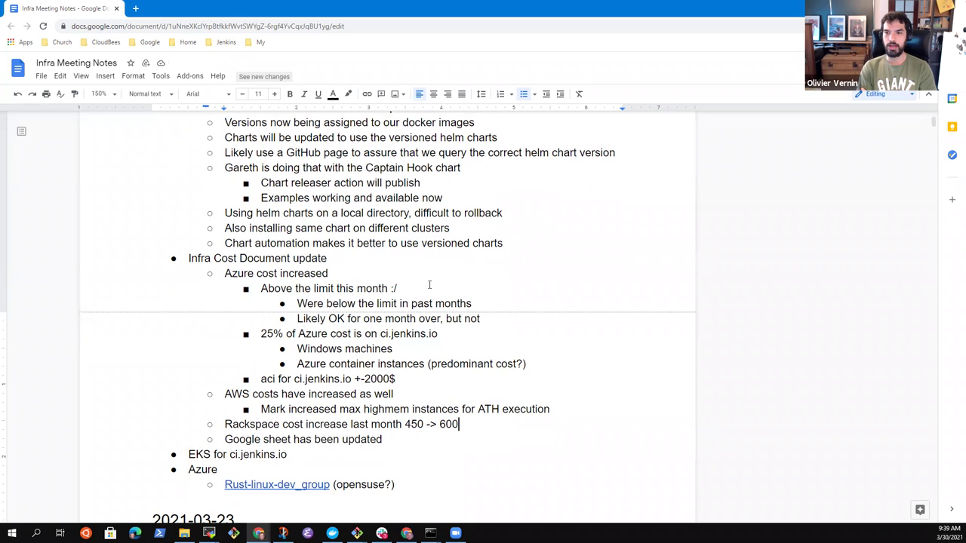
Step: Nest 'For archives.jenkins.io, double the traffic compared to February' under Rackspace, then begin a deeper bullet
key(Return)
key(Tab)
text(For archives.jenkins.io, dou)
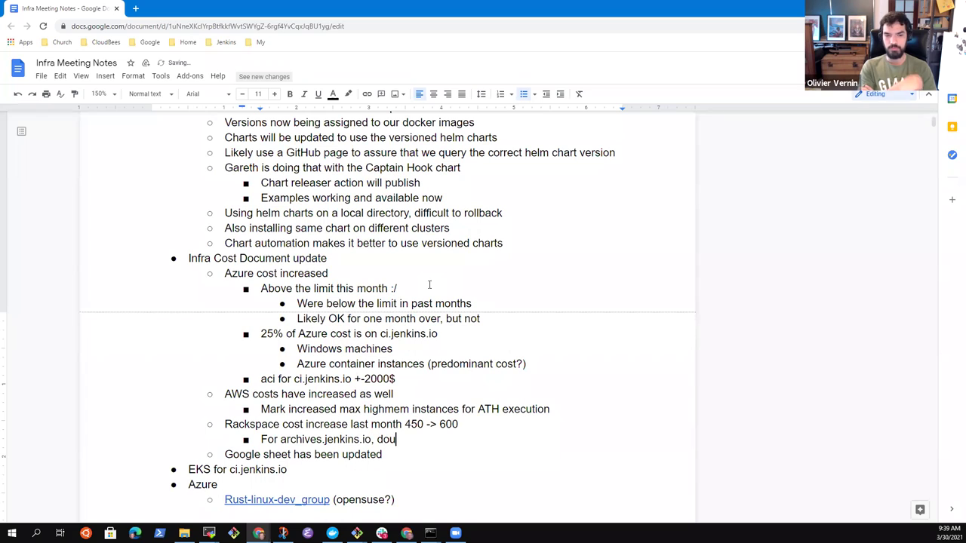
text(ble the traffic)
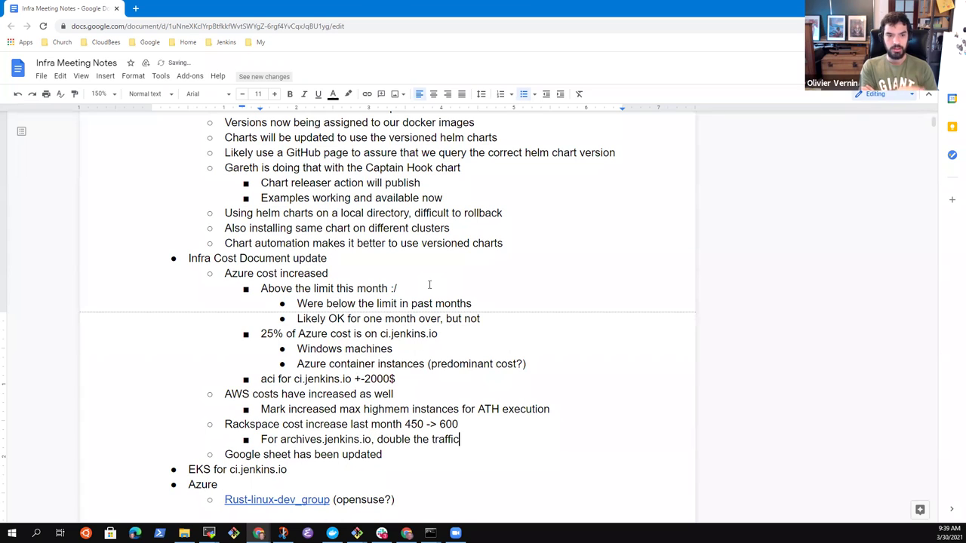
text( compared to February)
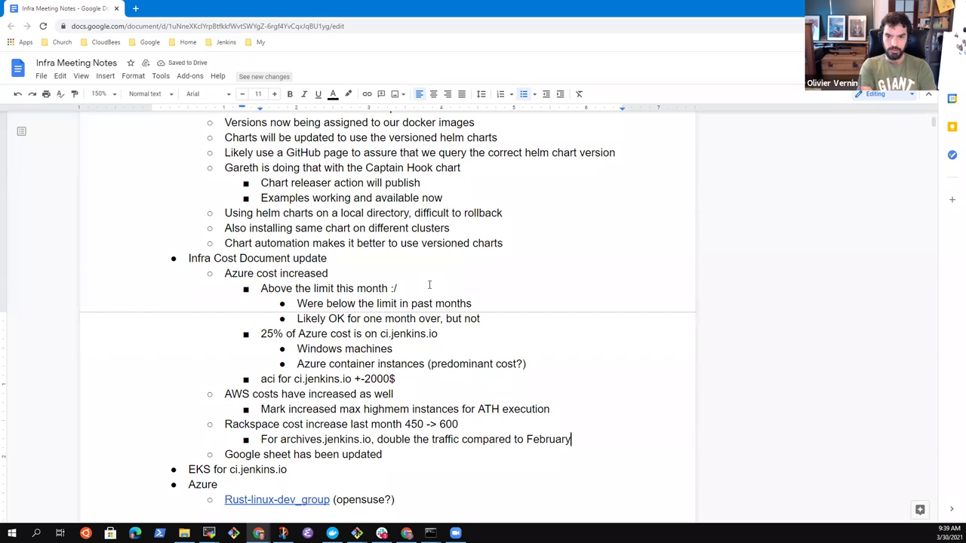
key(Return)
key(Tab)
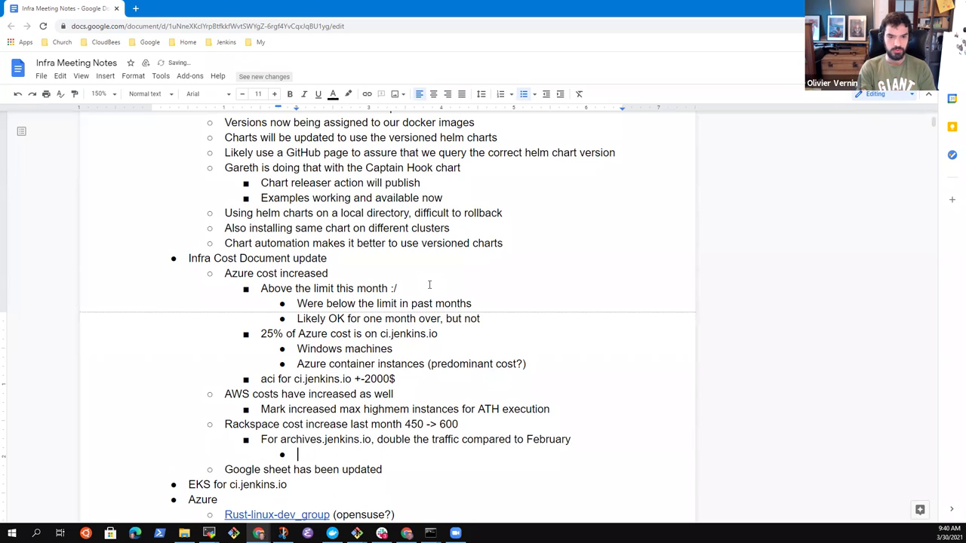